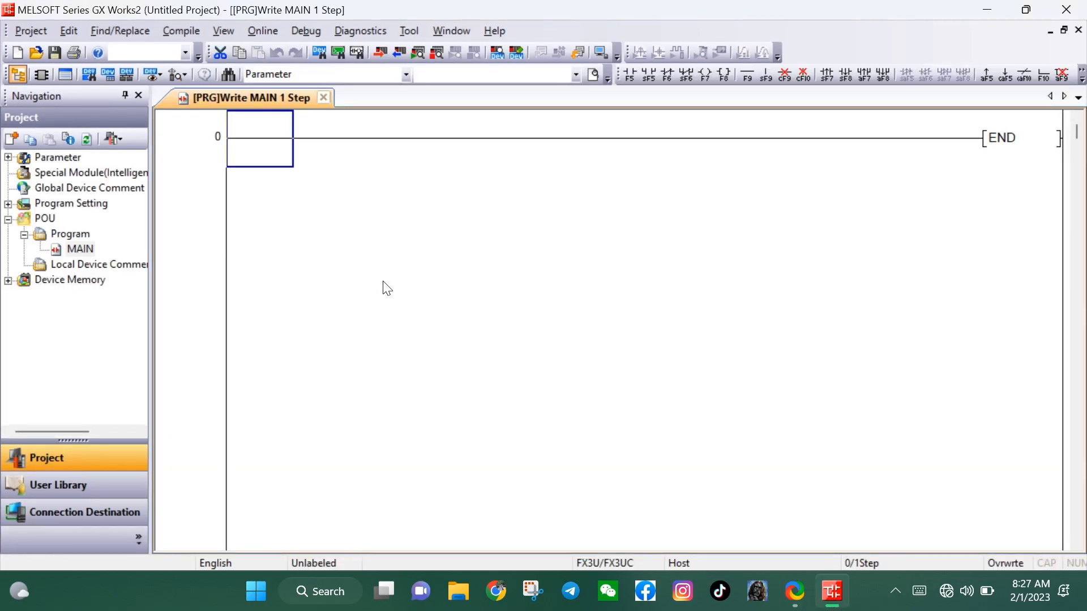
Build the first ladder rung with a normally open contact X001 driving output coil Y001
double_click(263, 140)
text(x001)
key(Return)
double_click(338, 149)
text(y)
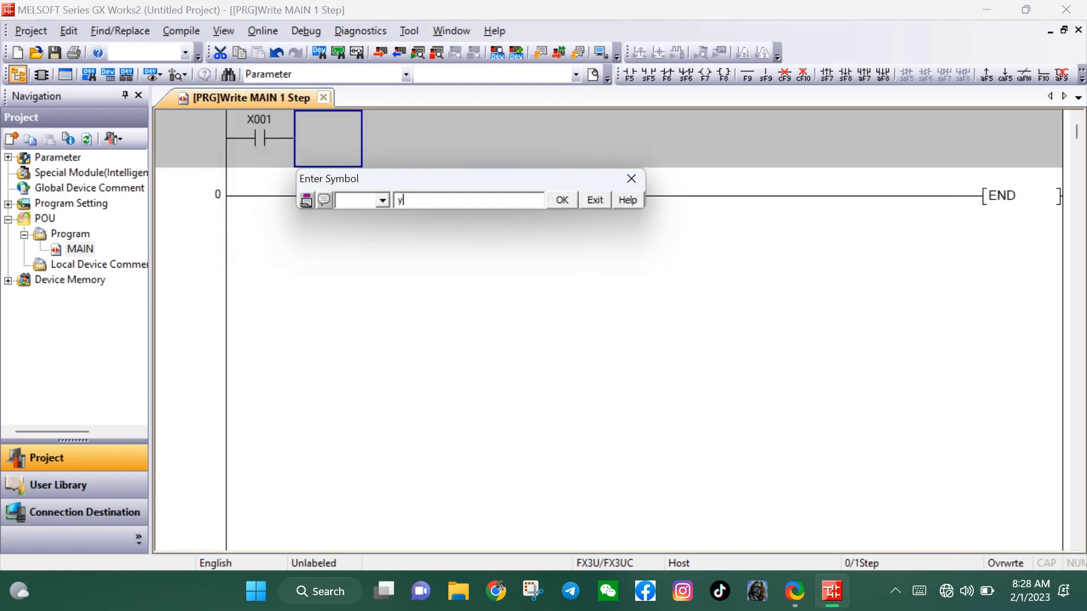
text(001)
key(Return)
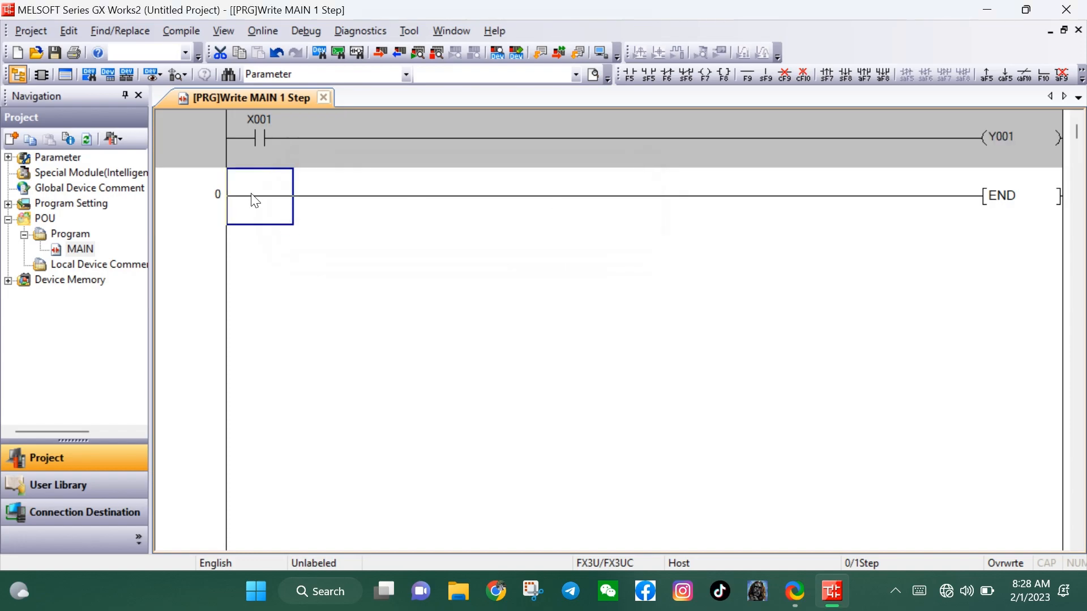
Add a second rung with a normally open contact X002 driving output coil Y002
double_click(255, 201)
text(x02)
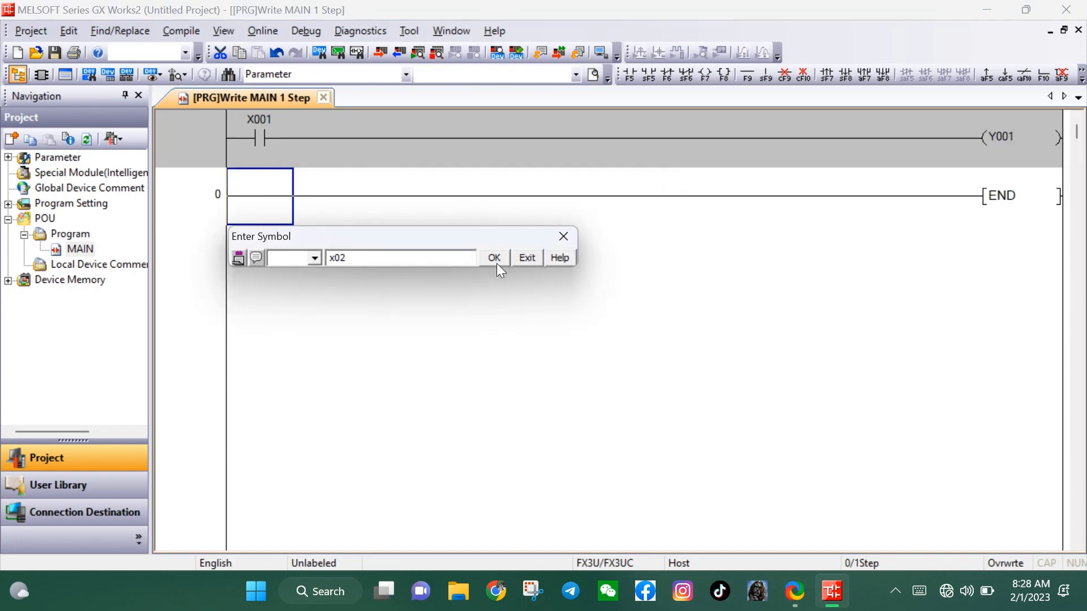
click(496, 260)
text(y002)
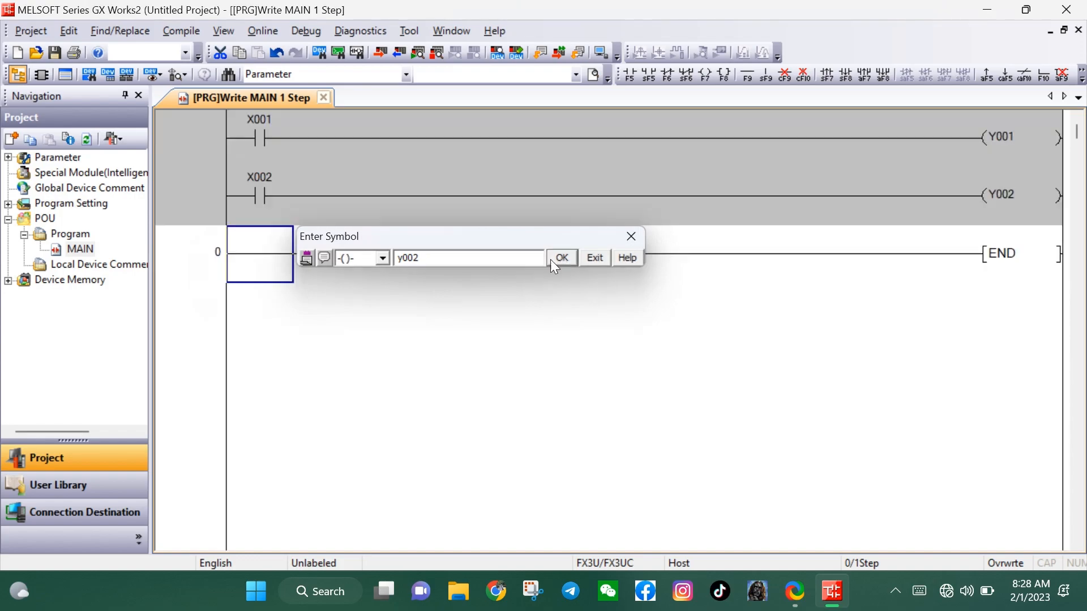
click(562, 257)
Add a third rung with a normally open contact X003 driving output coil Y003
text(x00)
key(Return)
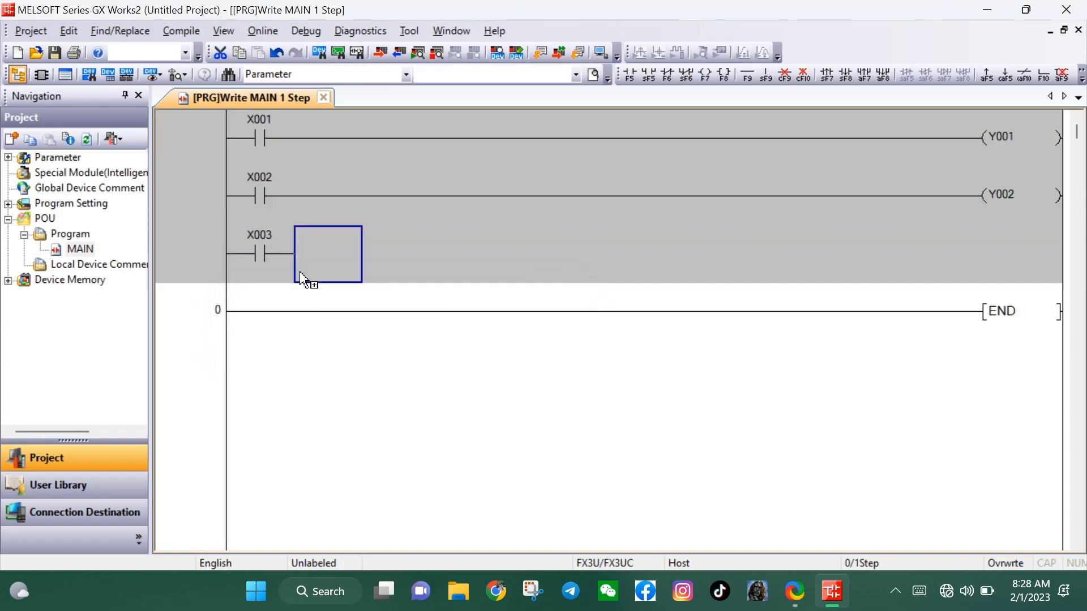
double_click(303, 263)
text(y003)
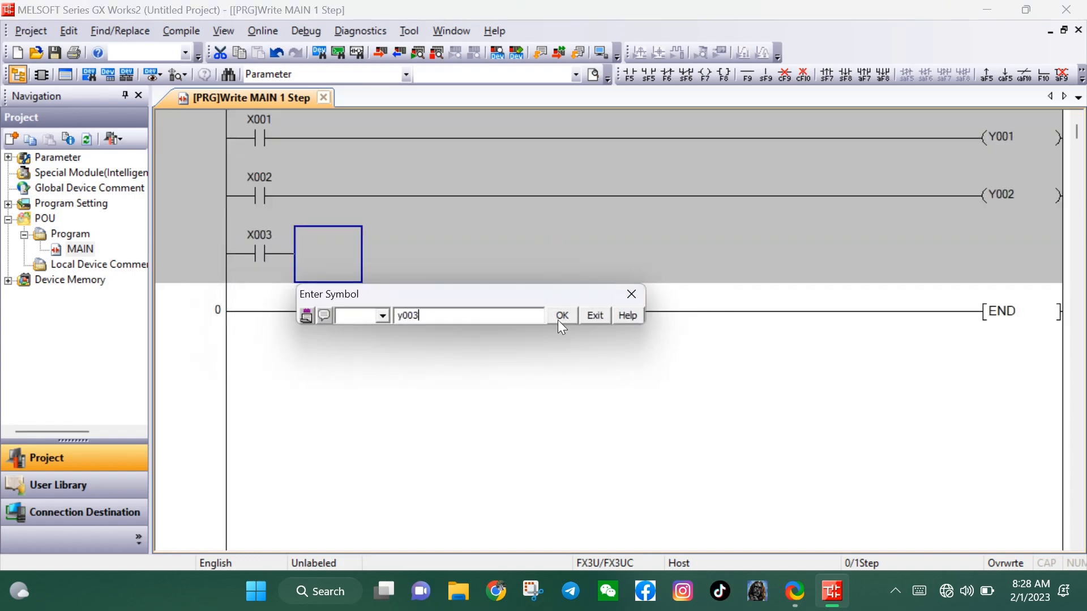
click(560, 318)
Turn on device comment editing and give contact X001 the comment "Buttons"
click(1081, 76)
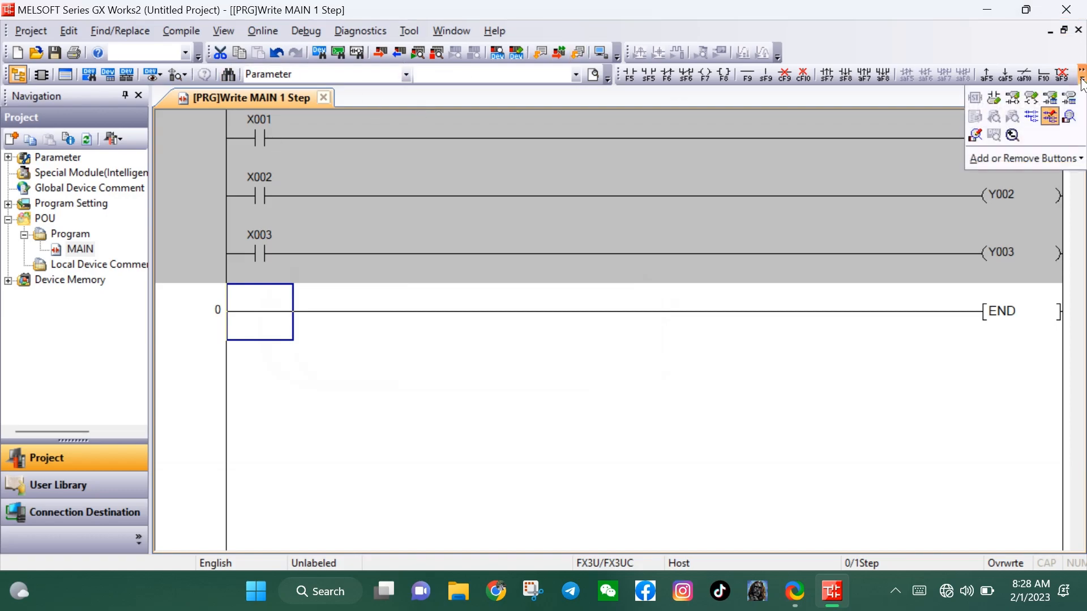
click(1001, 97)
double_click(243, 180)
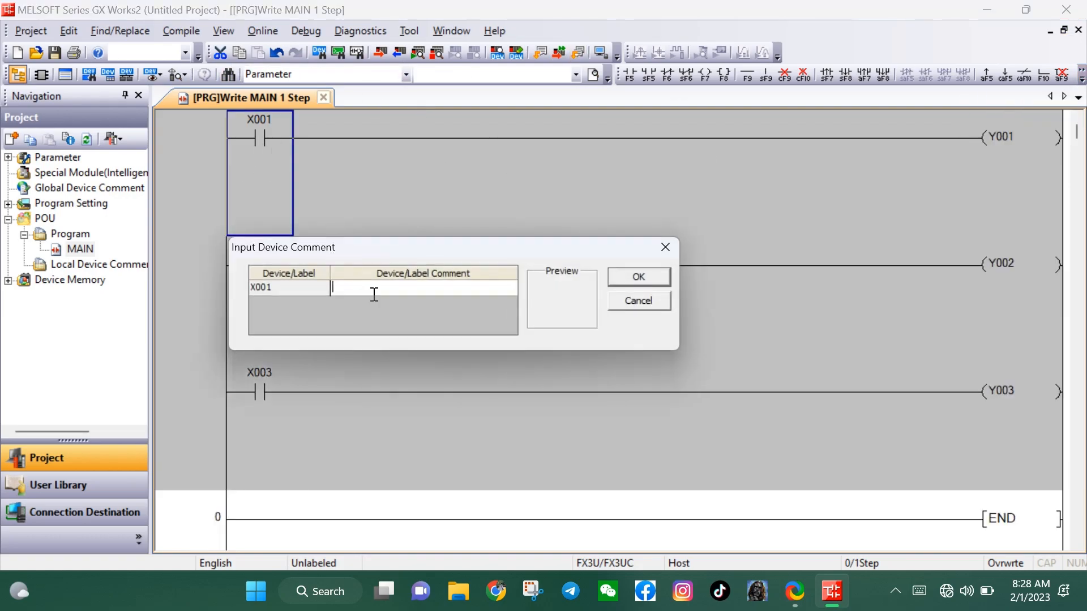
text(Bu)
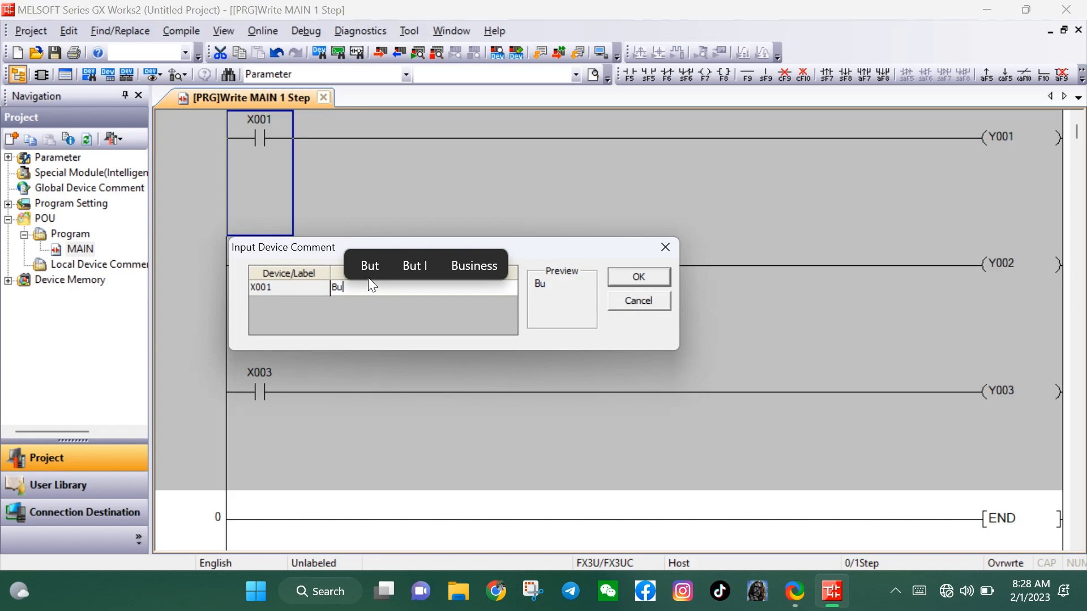
text(ttons)
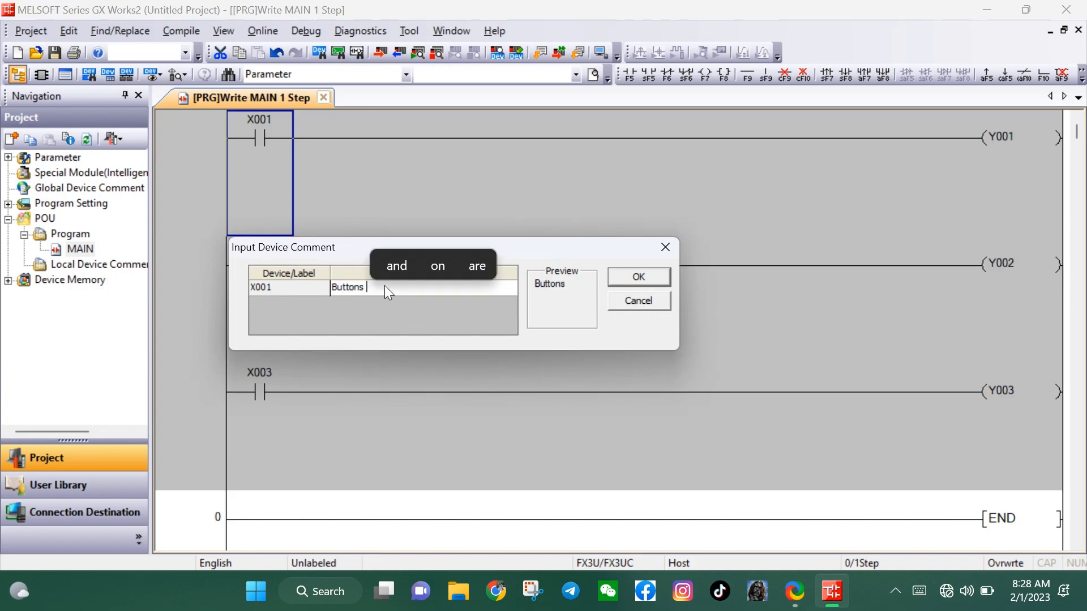
key(Return)
Give contacts X002 and X003 the device comment "Button"
double_click(265, 265)
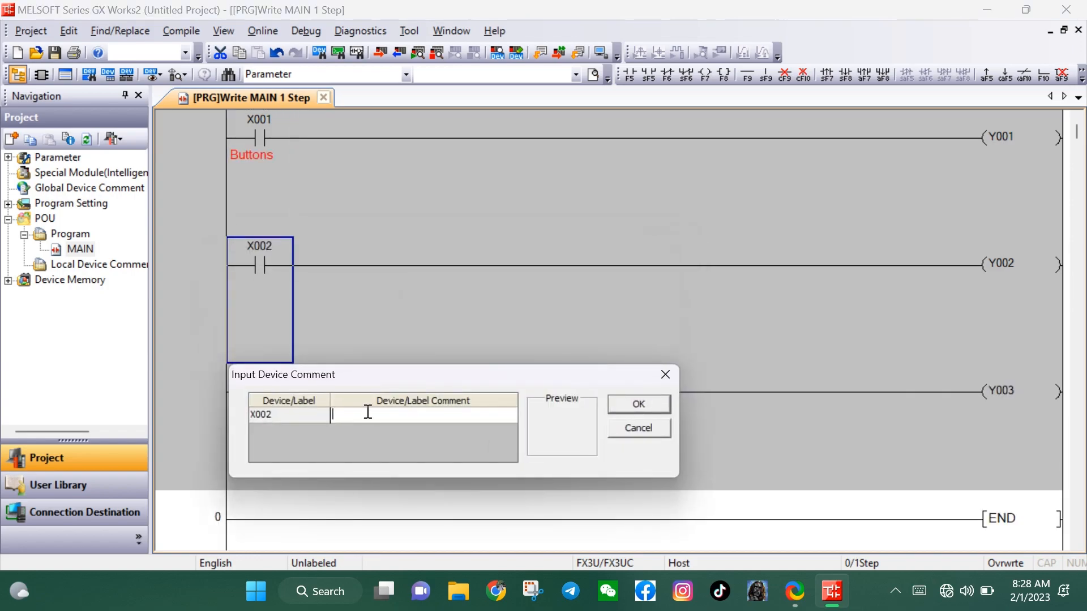
text(Butt)
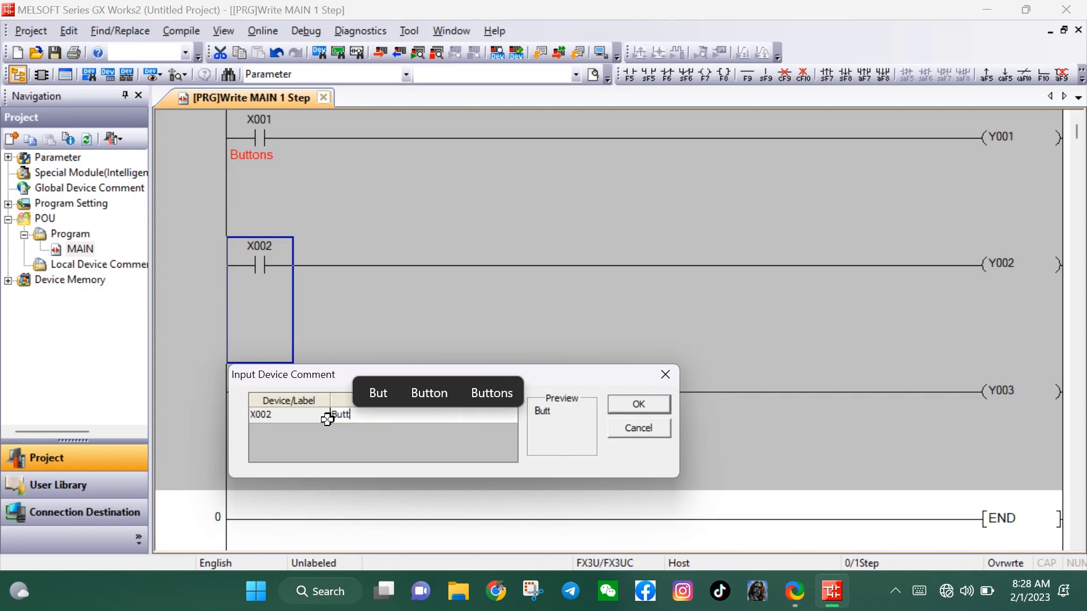
click(430, 393)
click(656, 404)
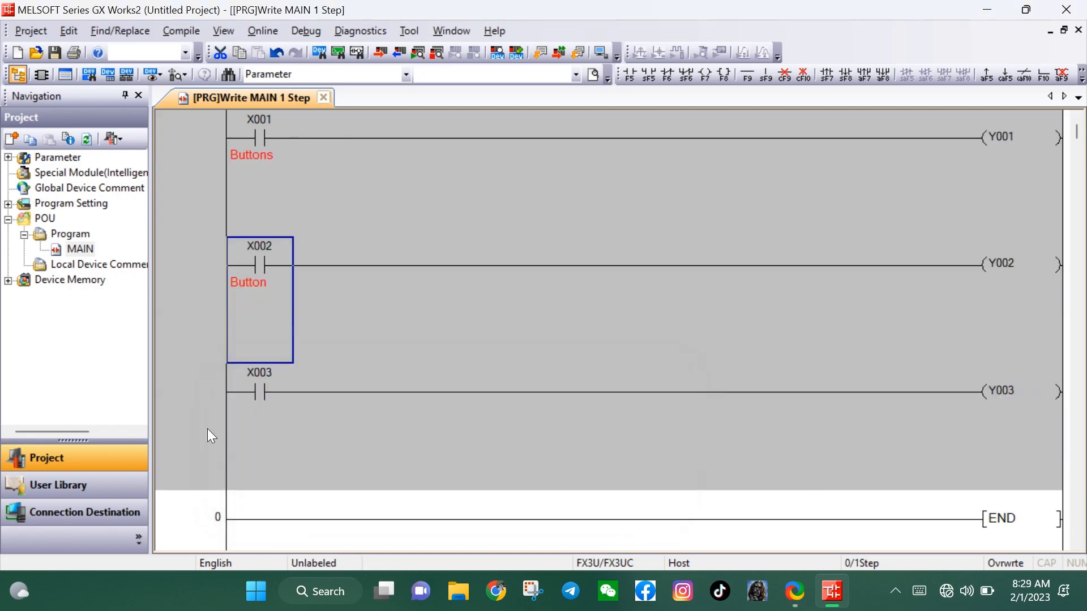
double_click(264, 394)
text(Button)
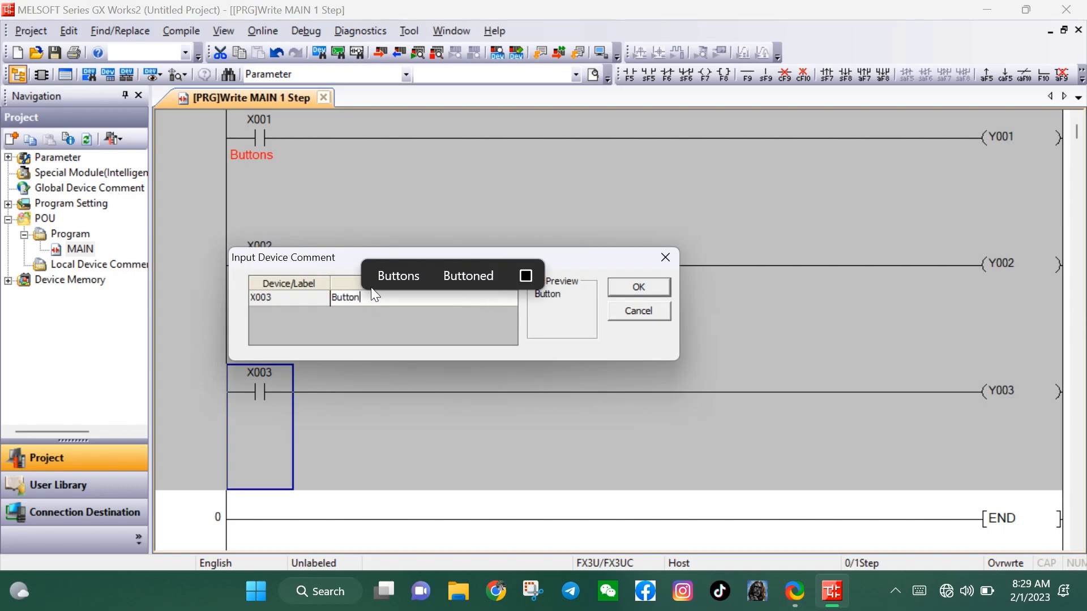
click(404, 282)
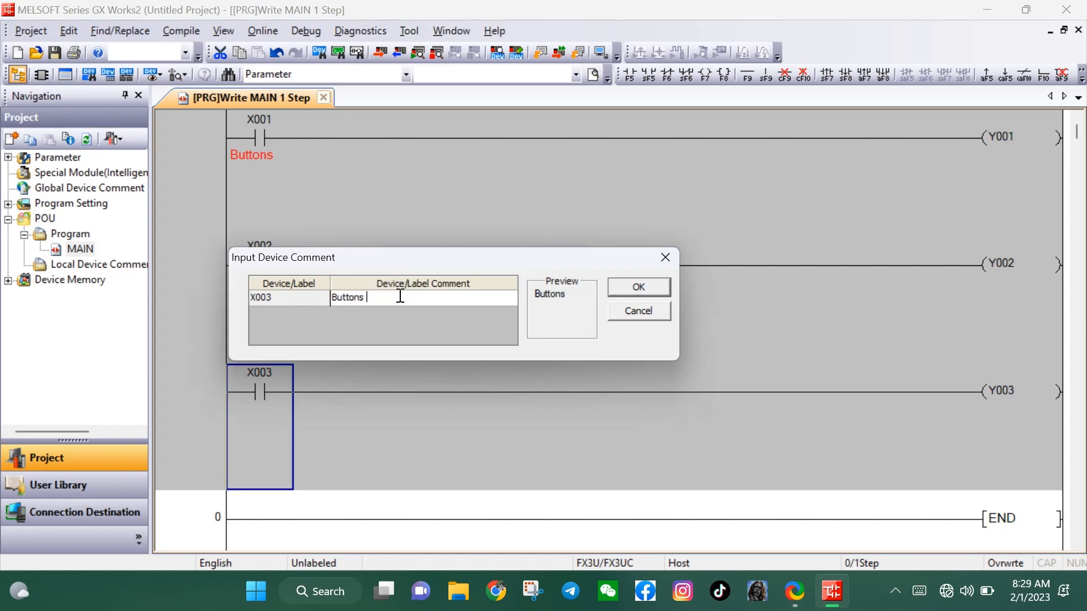
click(637, 287)
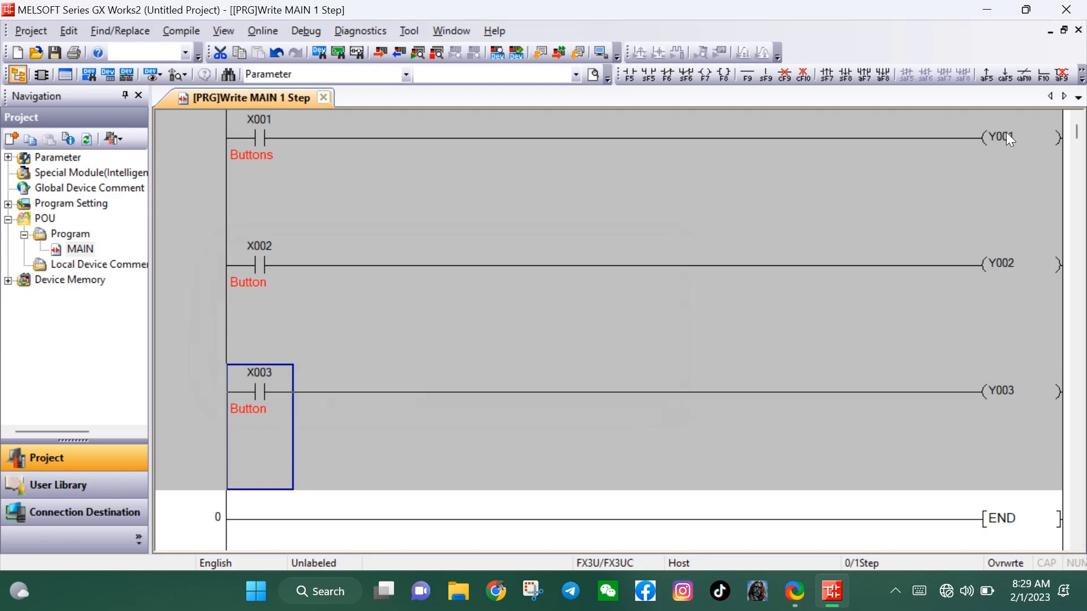
Give output coils Y001, Y002 and Y003 the device comment "Lamp"
double_click(1009, 173)
text(Lamp)
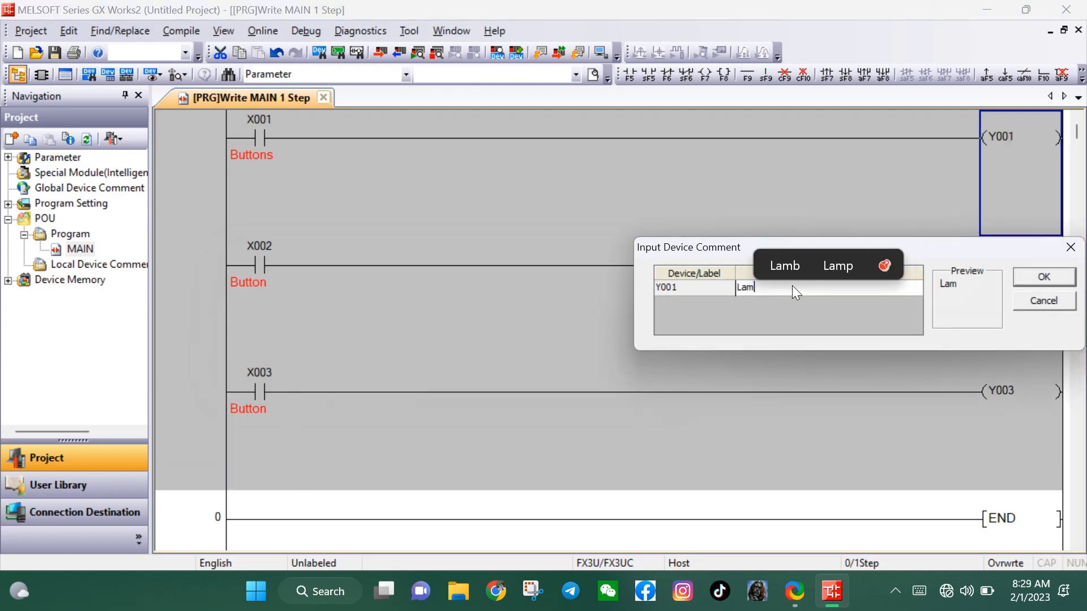
click(1044, 277)
double_click(1011, 268)
text(Lamp)
click(1044, 404)
click(992, 398)
double_click(991, 398)
text(Lamp)
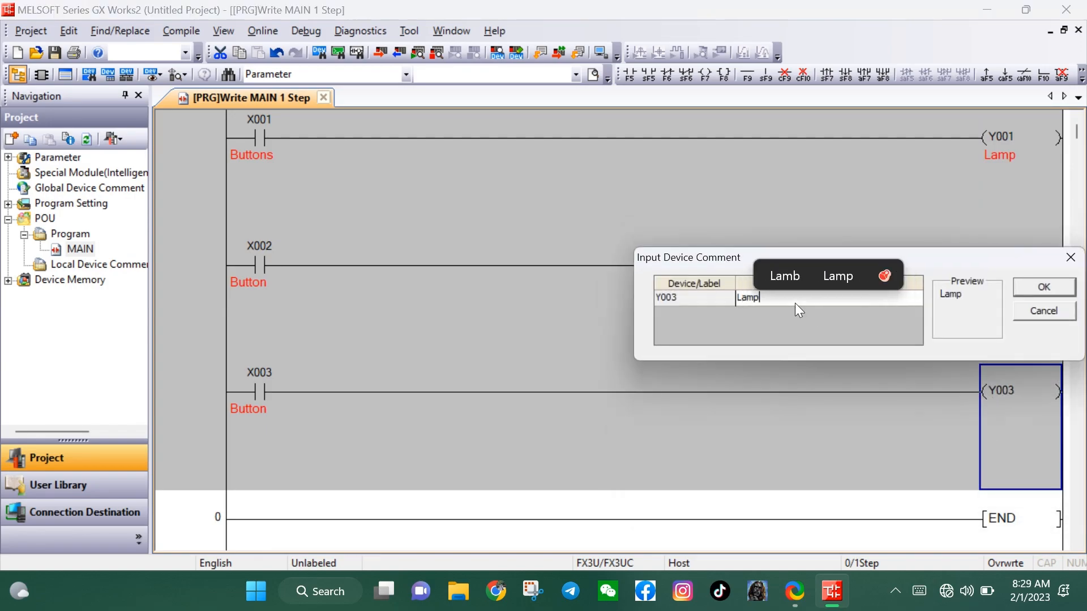
click(1044, 287)
click(453, 170)
key(Down)
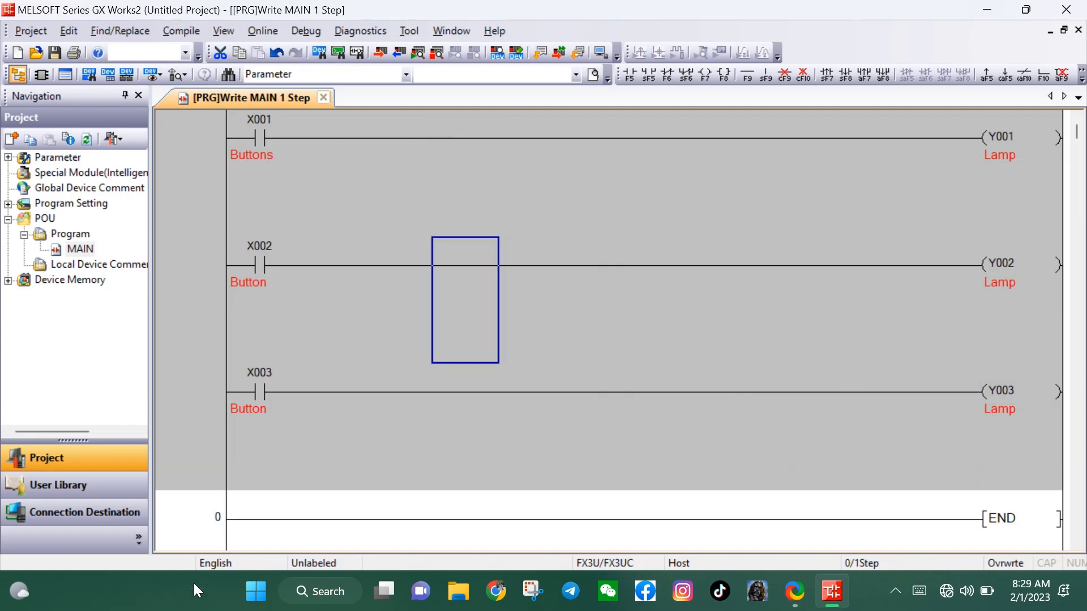
Find GT Designer3 (GOT2000) with the Windows search and launch it
click(321, 591)
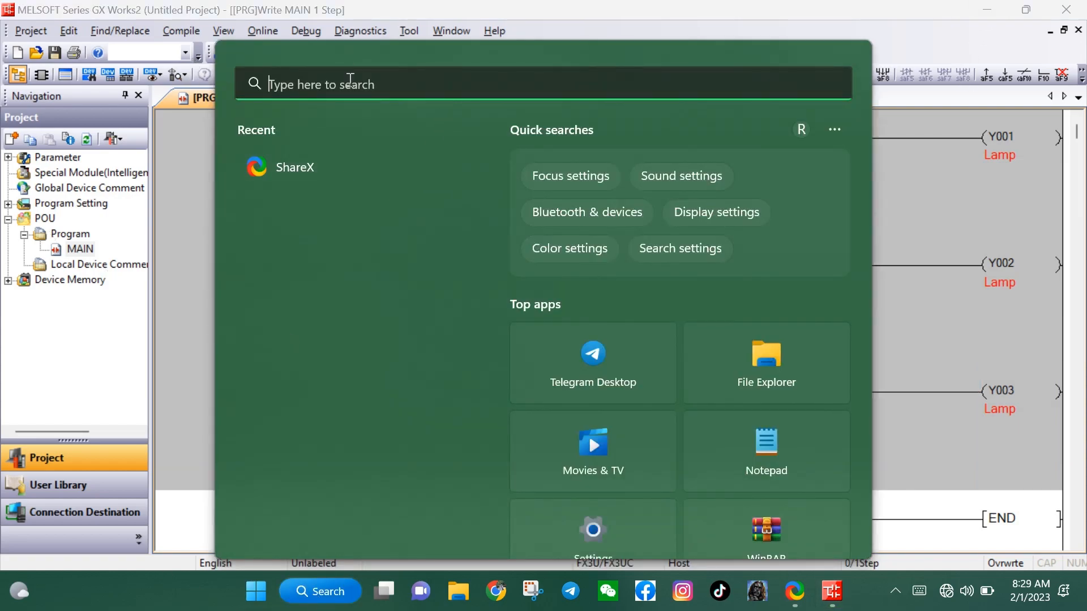
text(GT)
click(352, 216)
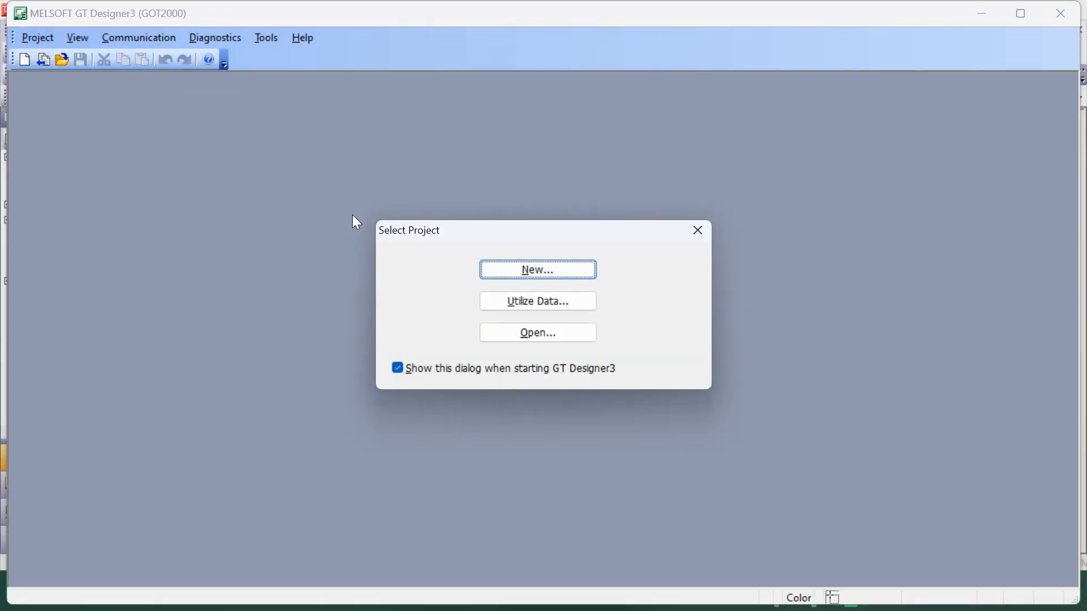
Start a new project with the wizard, using the GOT2000 series and GOT type GT27**-V (640x480), and confirm the system settings
click(538, 271)
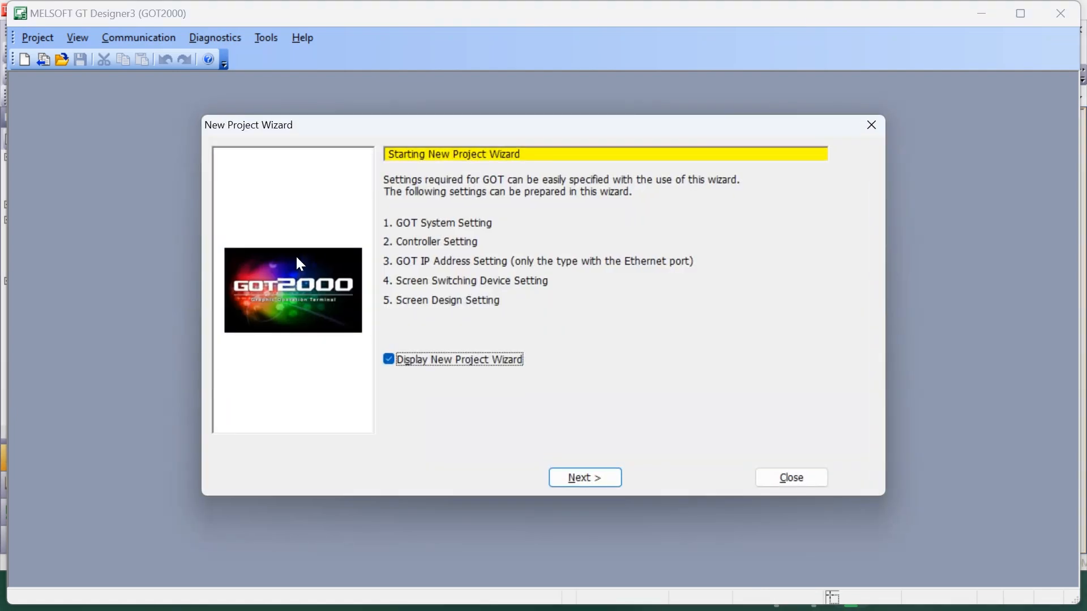
click(593, 488)
click(725, 189)
click(529, 201)
click(741, 230)
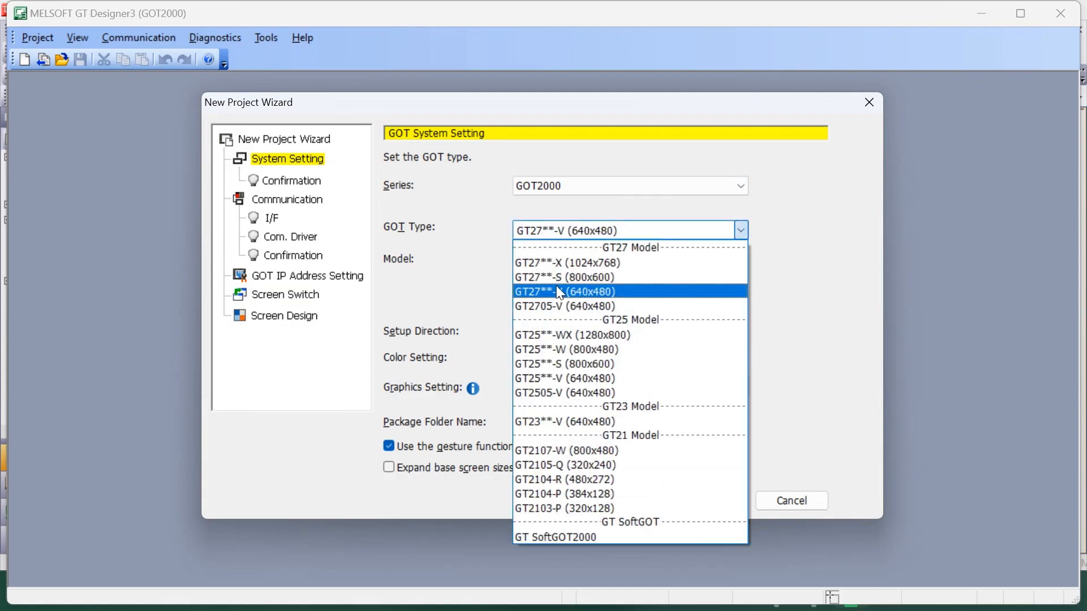
click(556, 286)
click(644, 510)
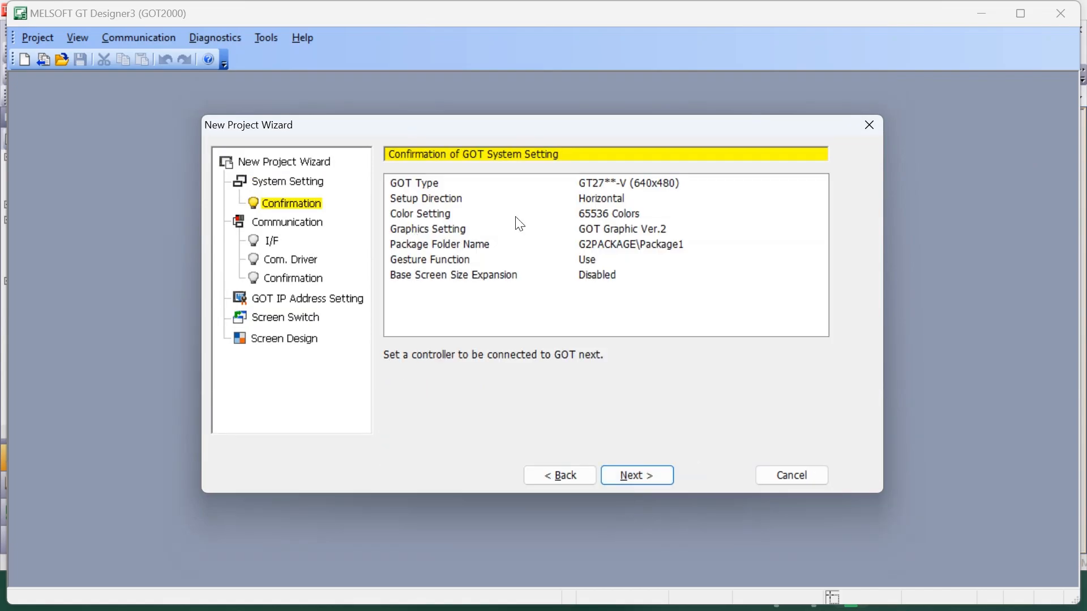
click(628, 485)
Set the connected controller to manufacturer MITSUBISHI ELECTRIC and controller type MELSEC-FX
click(758, 224)
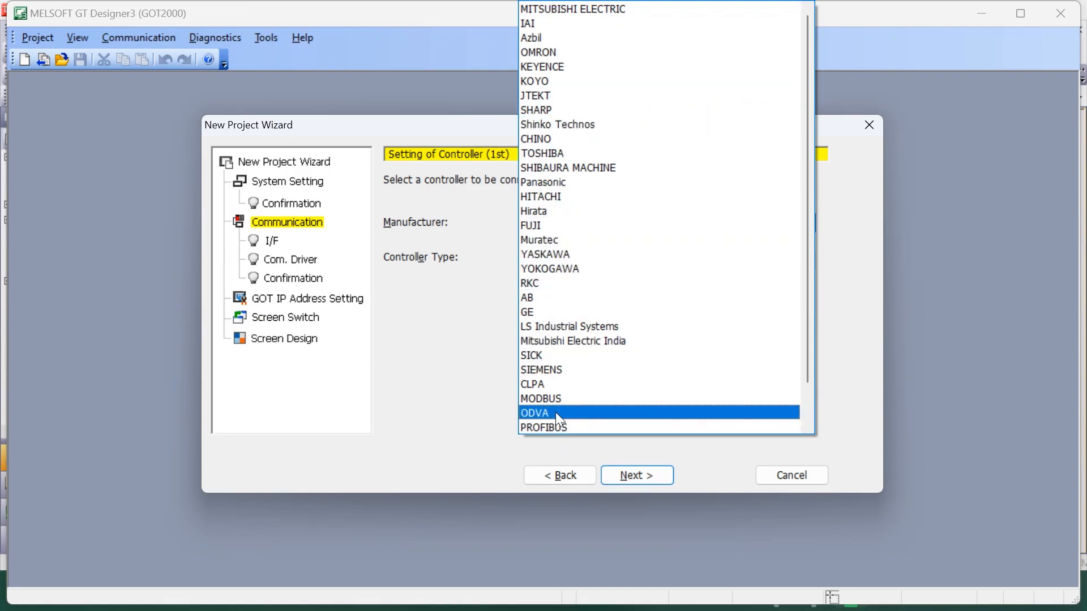
click(586, 10)
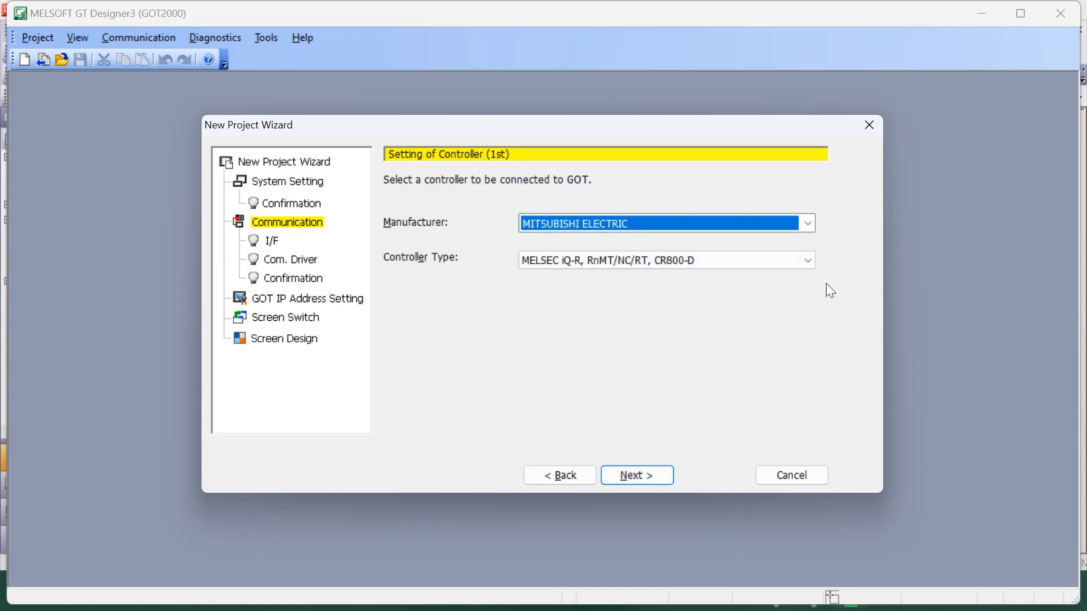
click(801, 260)
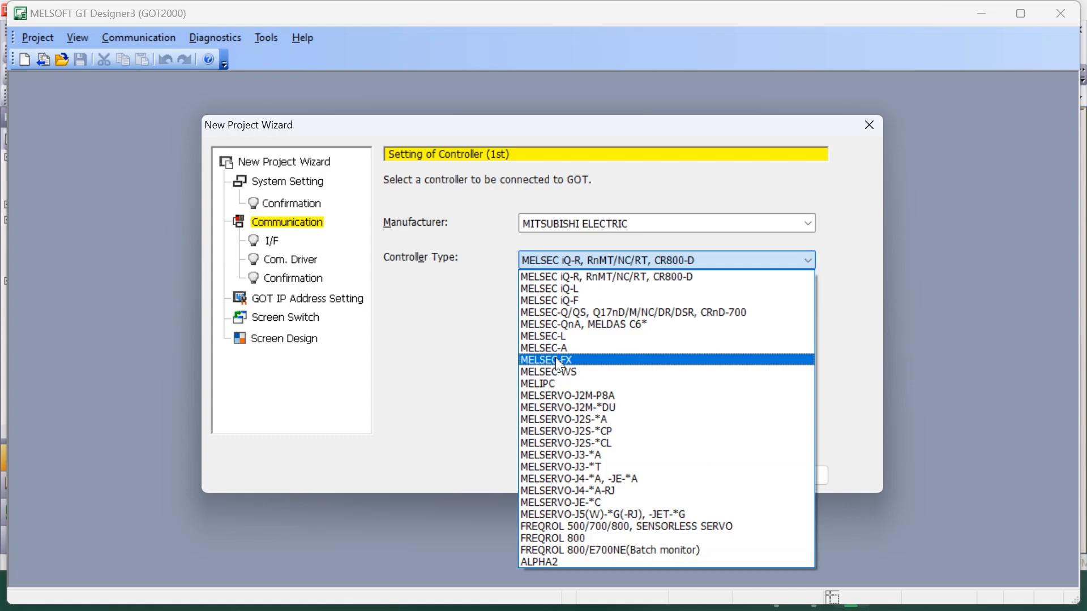
click(555, 360)
click(645, 478)
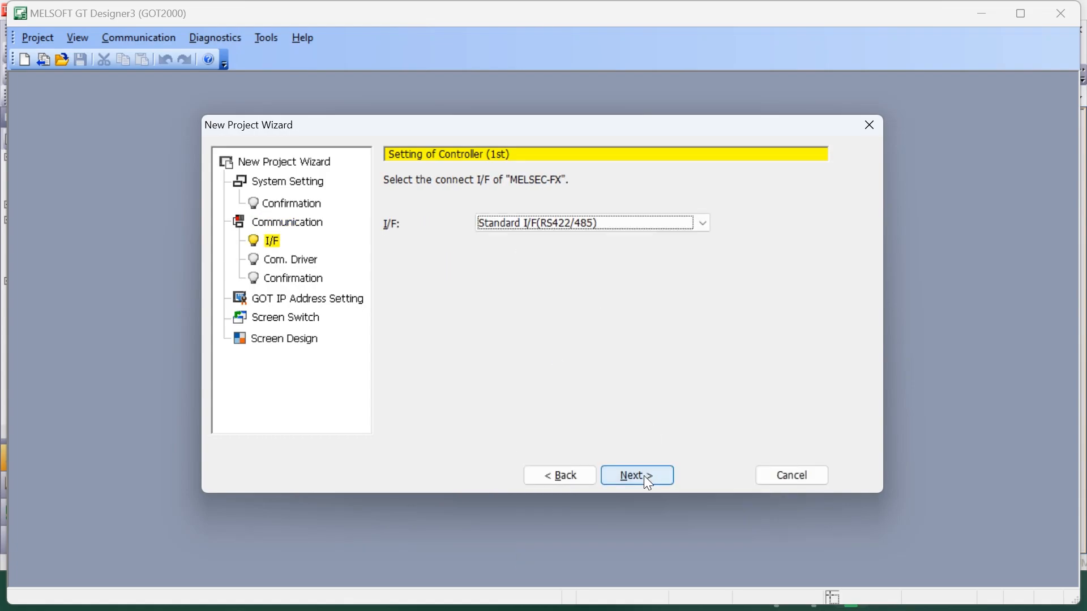
Choose the Standard I/F(RS422/485) interface with the MELSEC-FX communication driver and accept the remaining communication settings through to screen switching
click(704, 223)
click(566, 232)
click(632, 477)
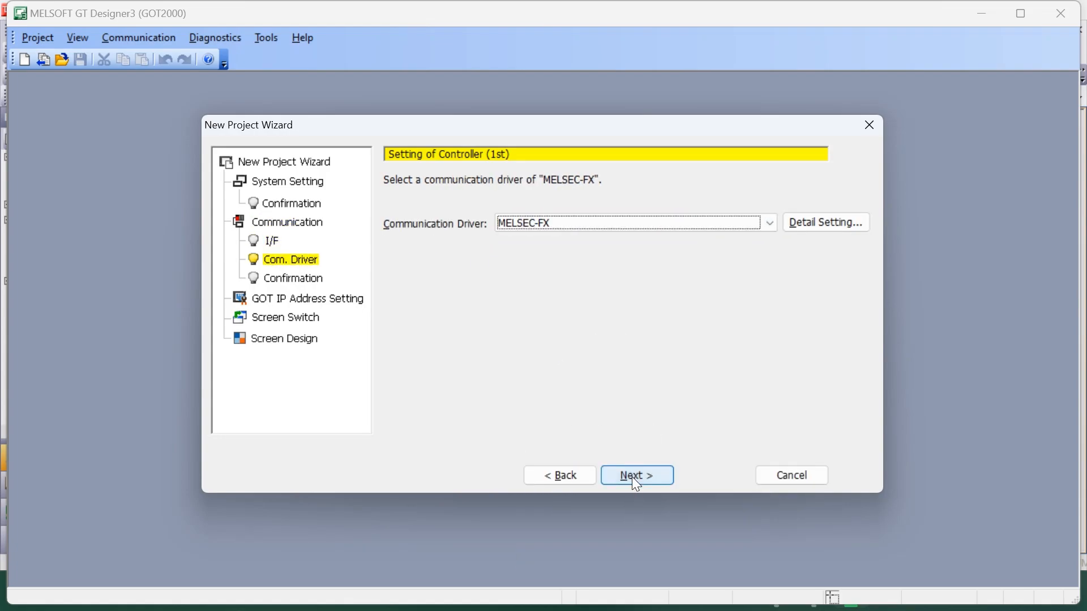
click(632, 476)
click(632, 477)
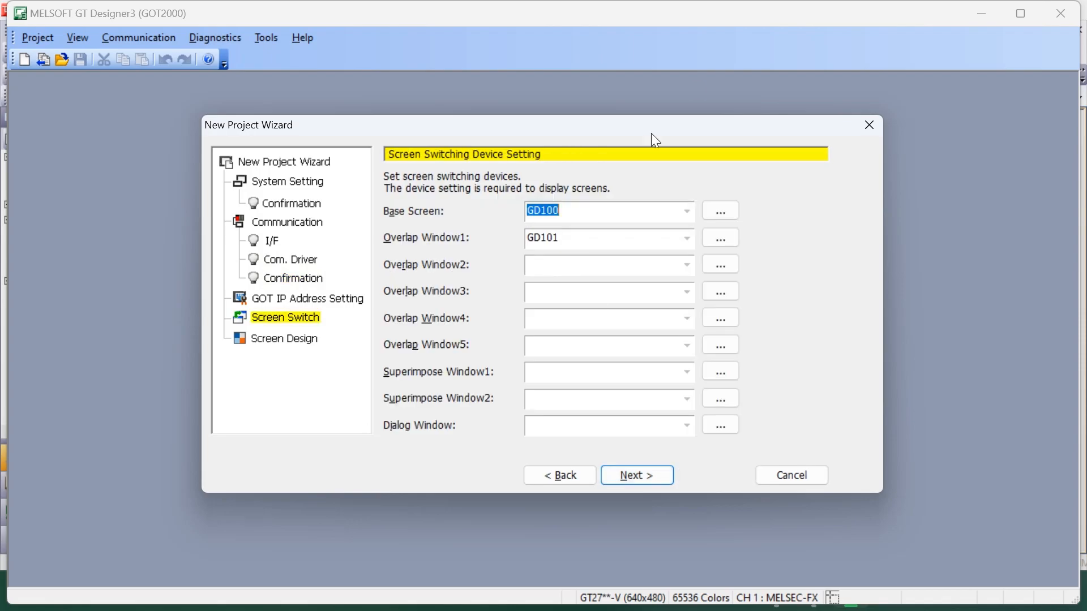
Clear the Overlap Window1 switching device, keeping GD100 for the base screen, and continue to the screen design
drag(577, 246, 474, 246)
key(BackSpace)
click(628, 472)
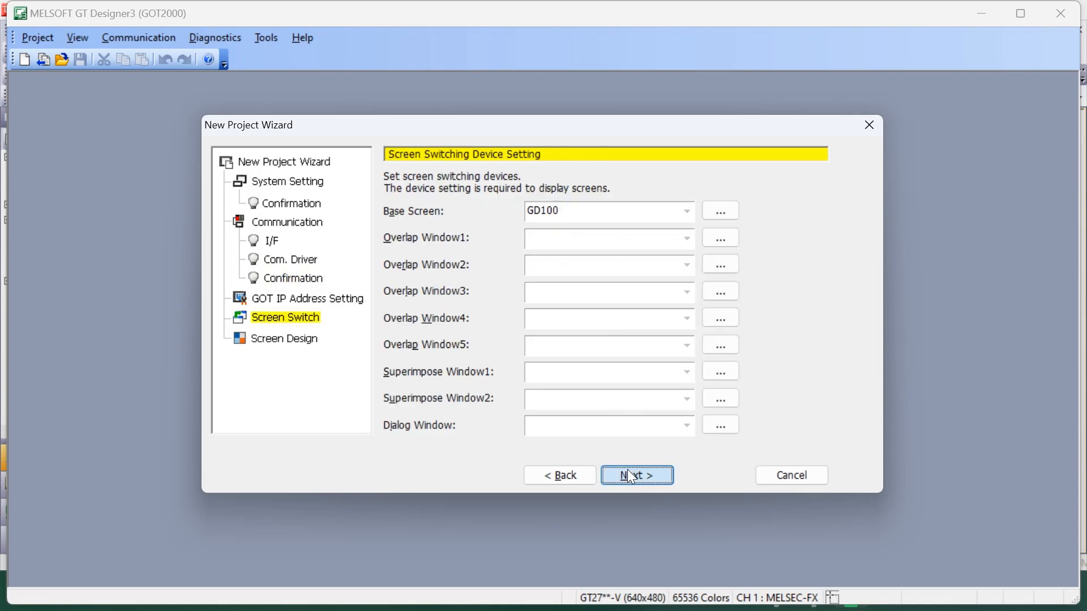
Accept a standard screen design and finish the New Project Wizard, dismissing the new feature announcement
click(639, 311)
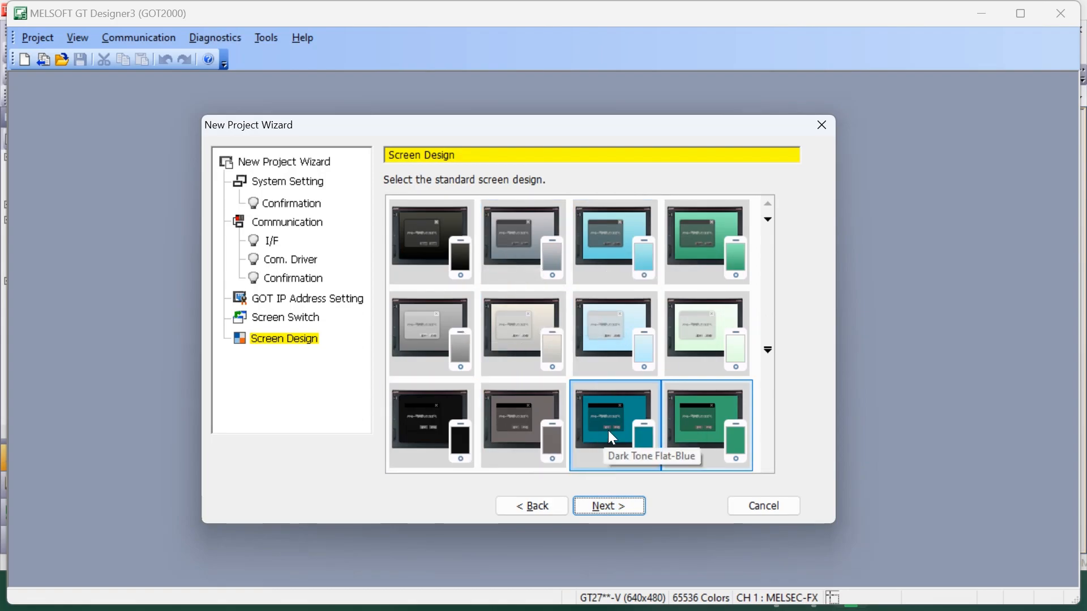
click(600, 507)
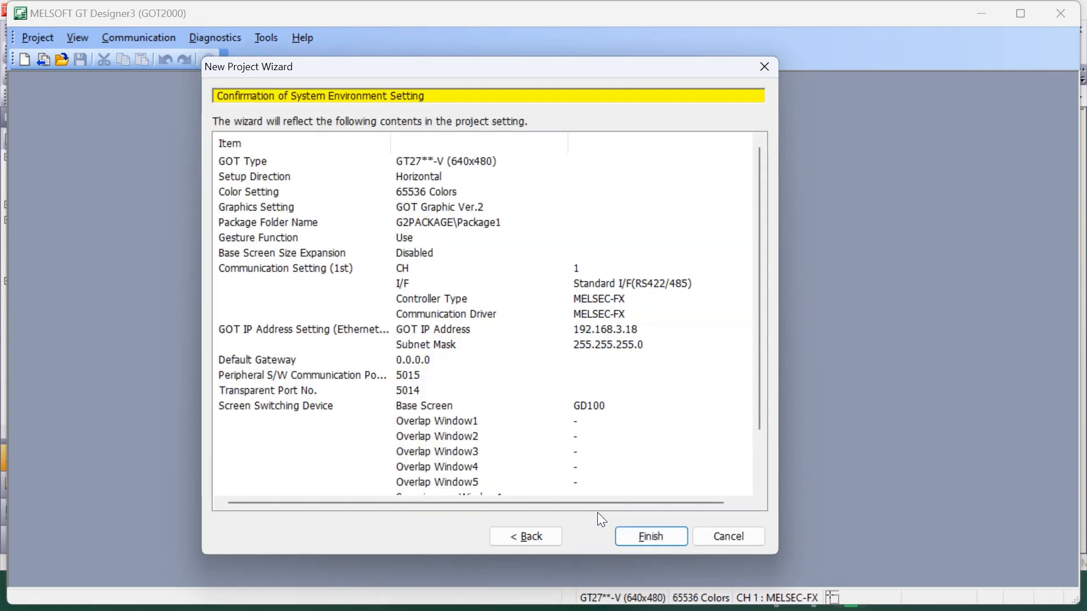
click(648, 544)
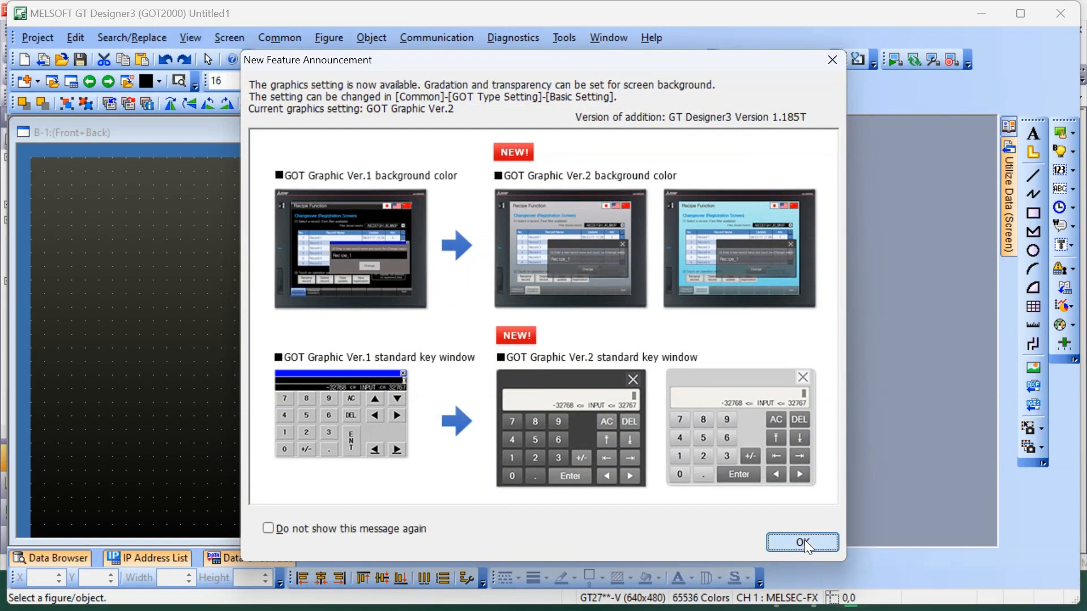
click(802, 540)
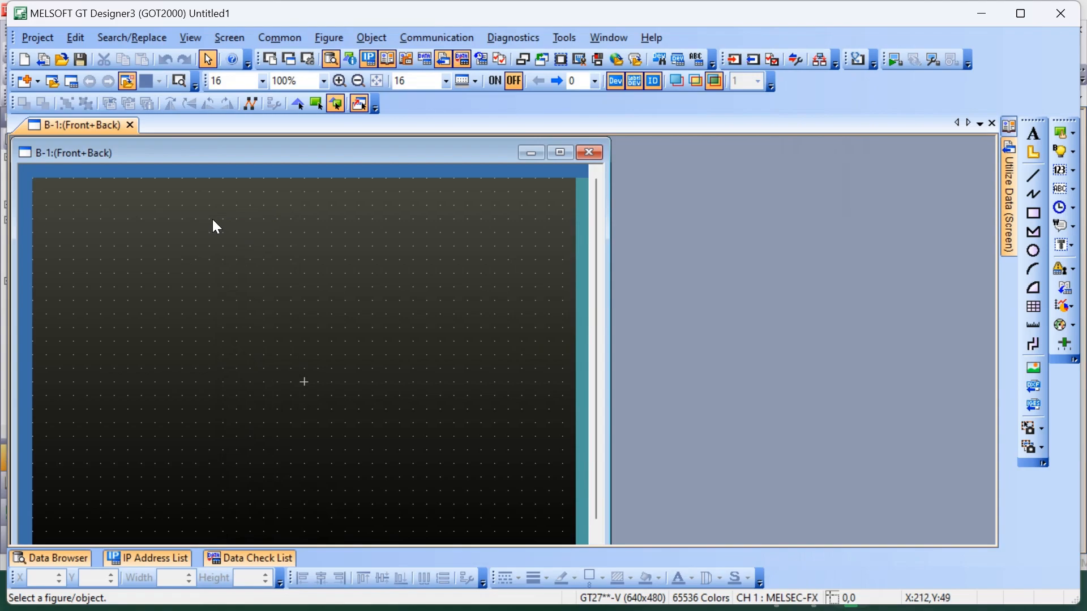
Add a text object reading BSK near the top of the base screen, sized 24 dots with blue text
click(1043, 134)
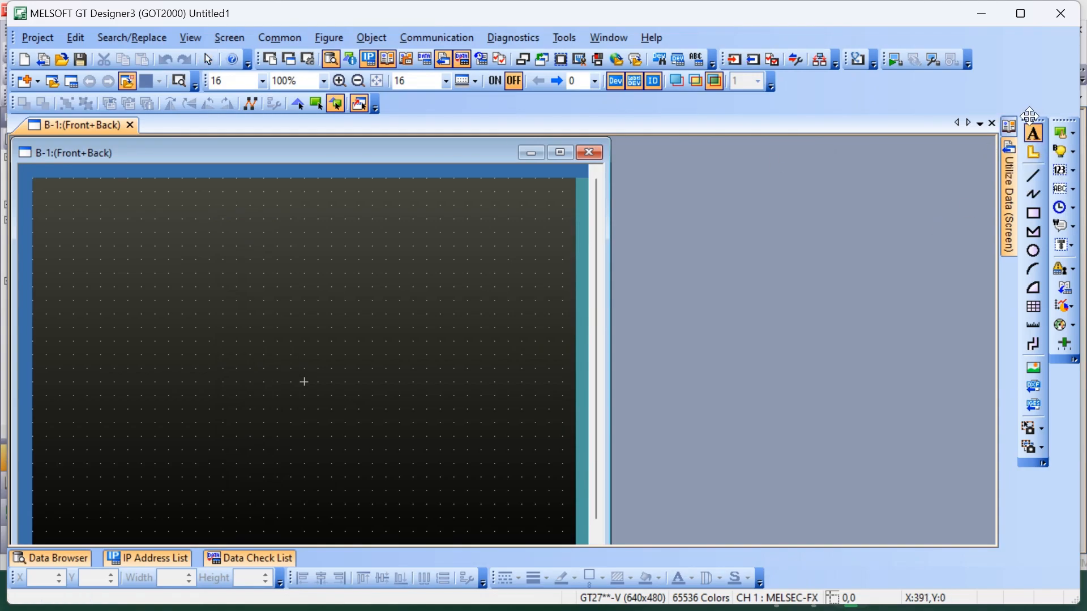
click(185, 206)
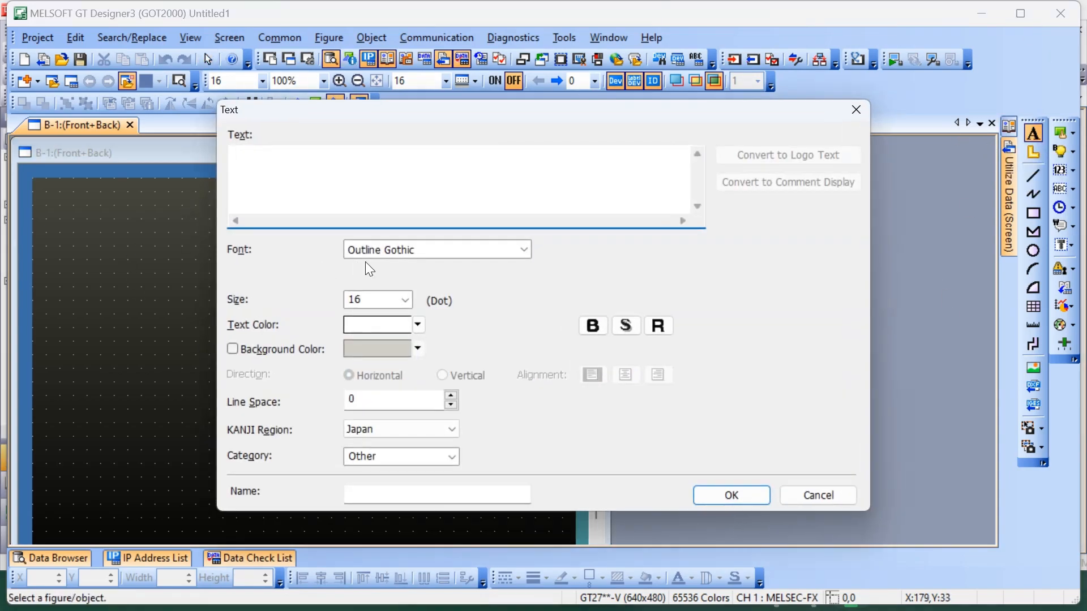
text(BSK)
click(405, 300)
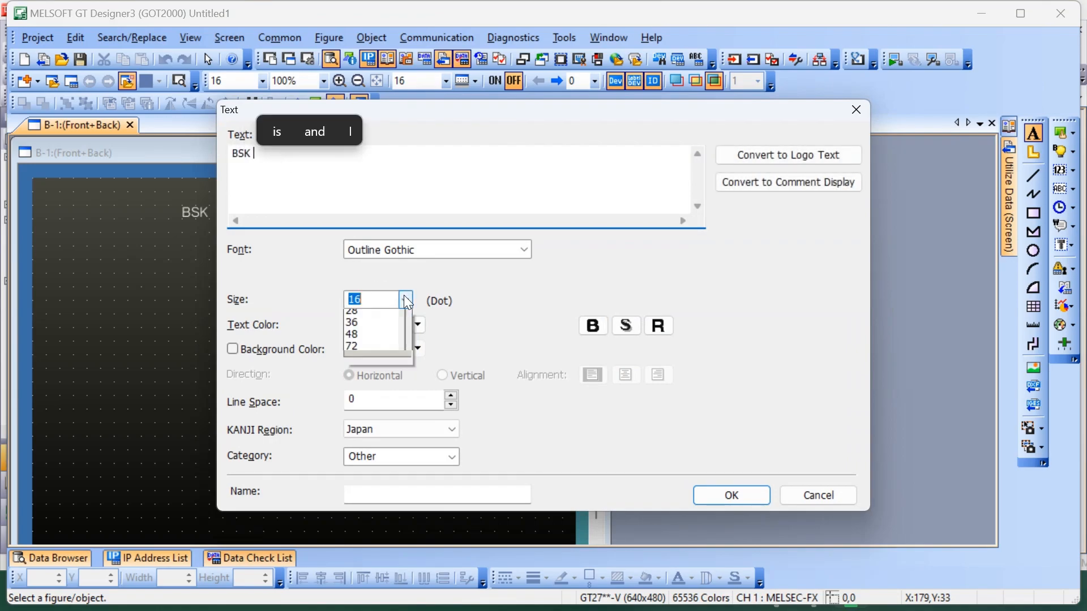
click(374, 328)
click(593, 326)
click(418, 325)
click(395, 364)
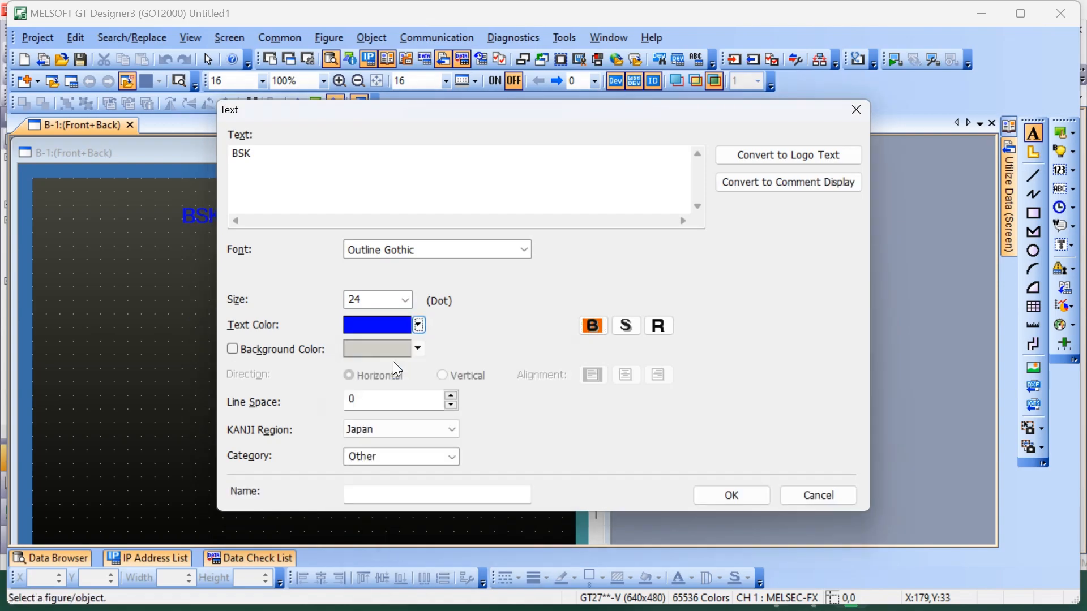
Apply the raised (R) style with a green solid color to the BSK text and accept its settings
click(658, 326)
click(819, 325)
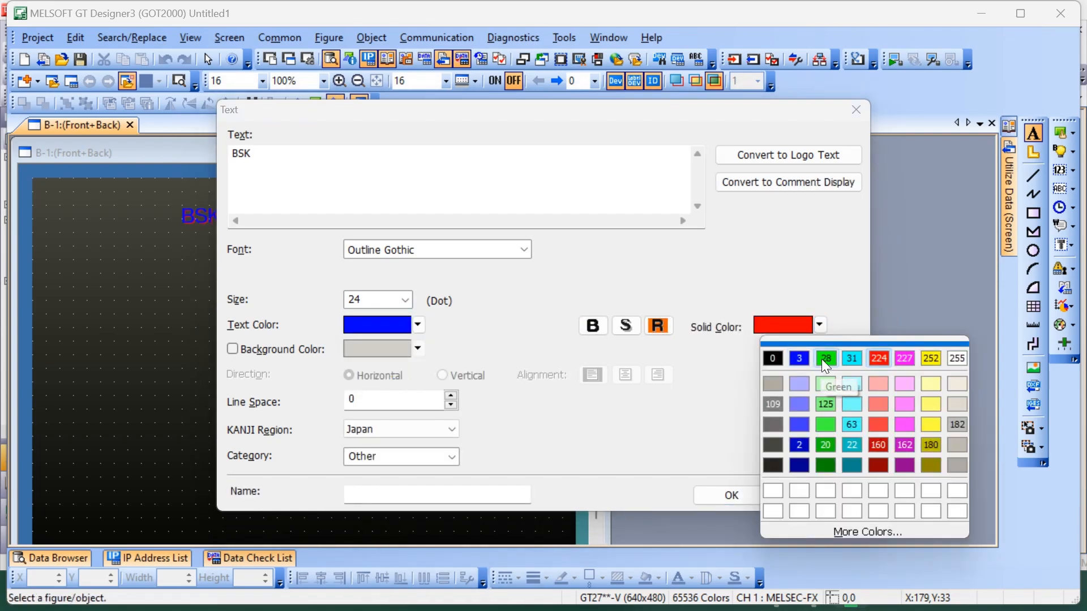
click(825, 360)
click(731, 495)
Enlarge the BSK text to about 108 by 49 and move it to about X 240, Y 48
drag(219, 225, 288, 264)
drag(265, 246, 299, 250)
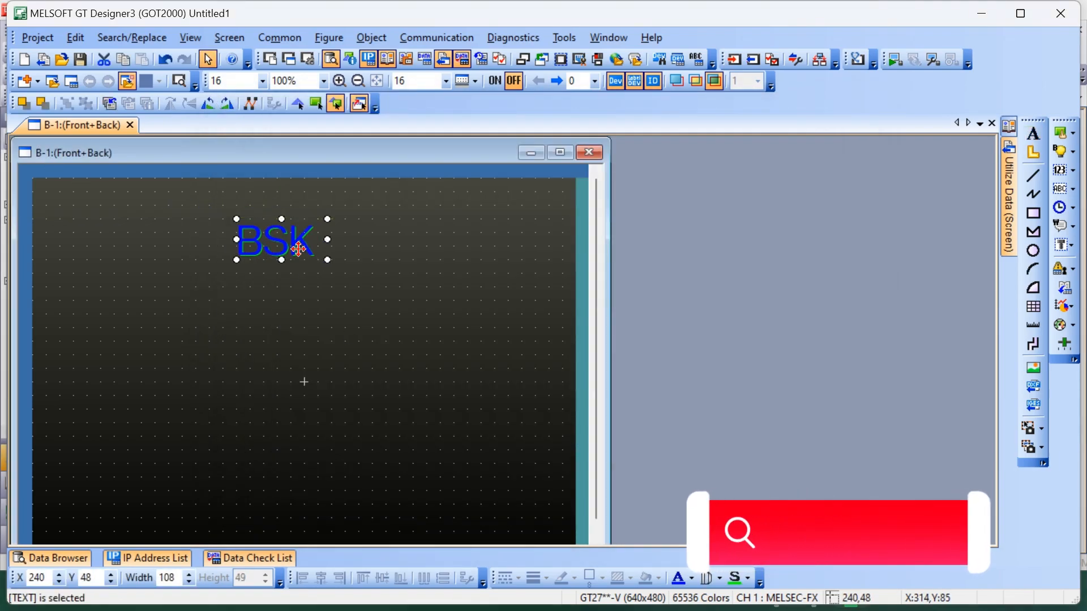
click(320, 308)
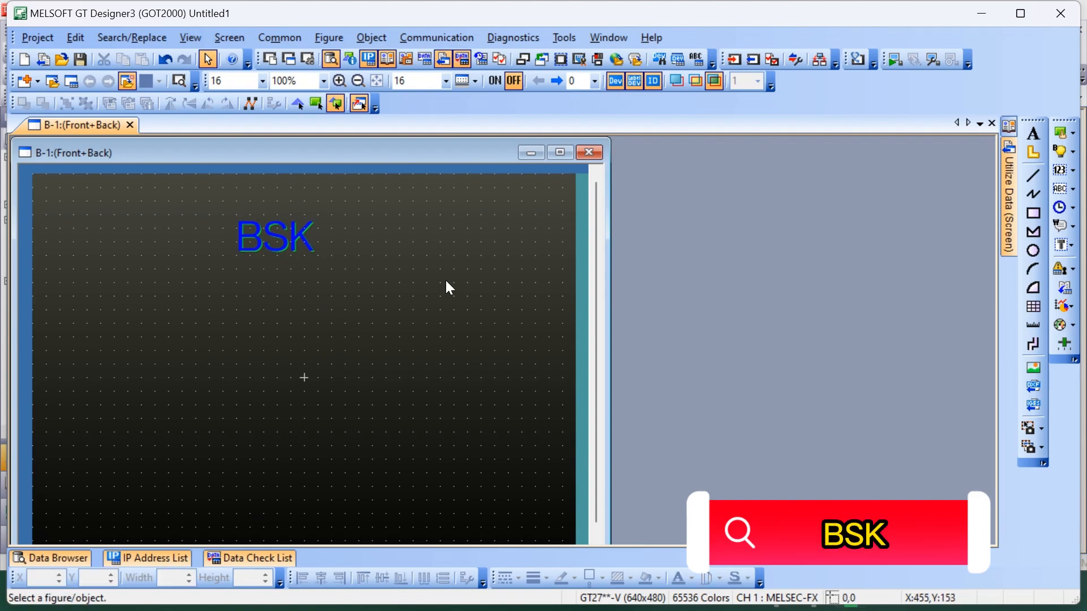
Place a bit switch at about X 48, Y 176 and assign it device X0001
click(1074, 135)
click(912, 152)
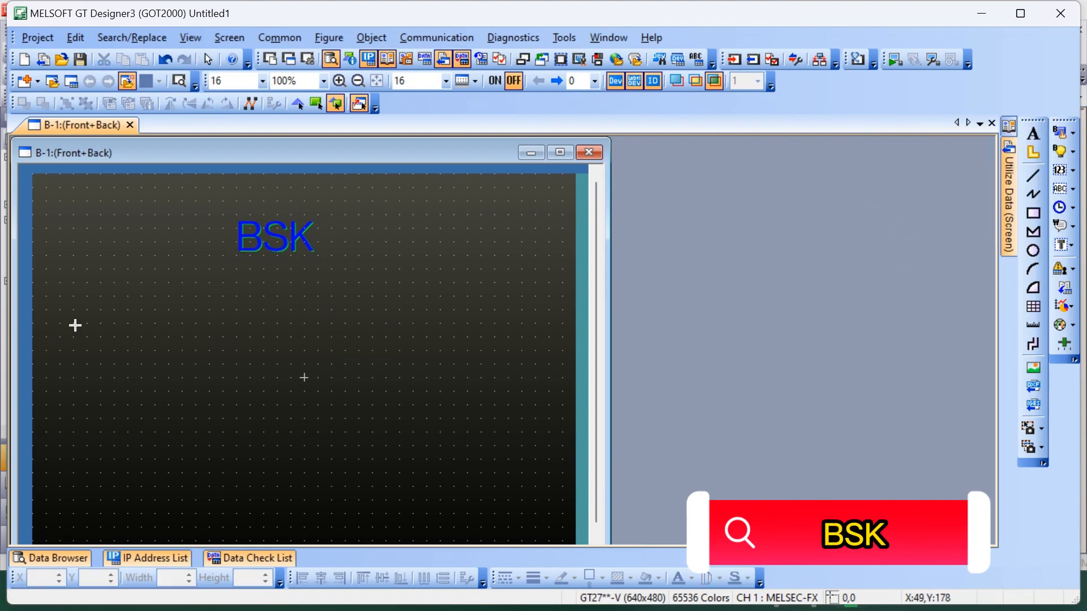
click(73, 325)
double_click(102, 342)
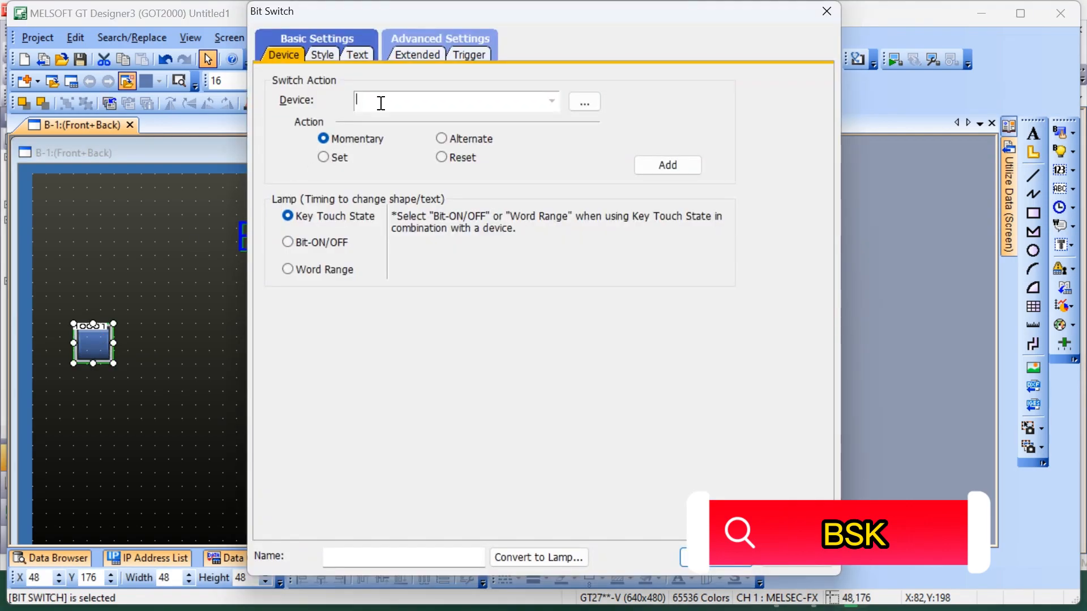
text(x001)
click(585, 102)
click(583, 102)
click(679, 411)
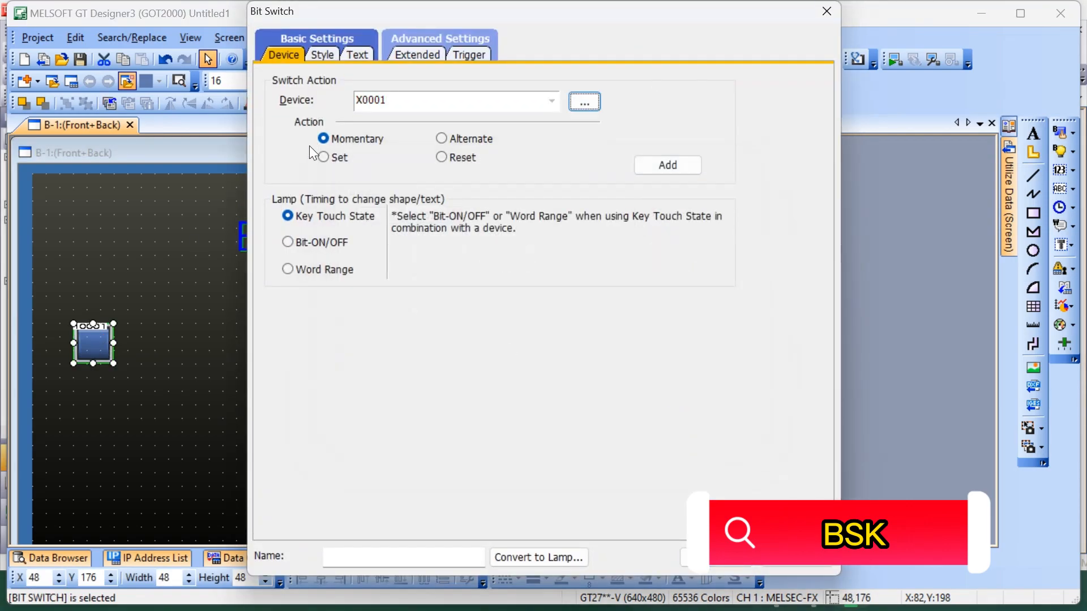
Label the X0001 switch BP 1 and enlarge it to about 129 by 65
click(324, 56)
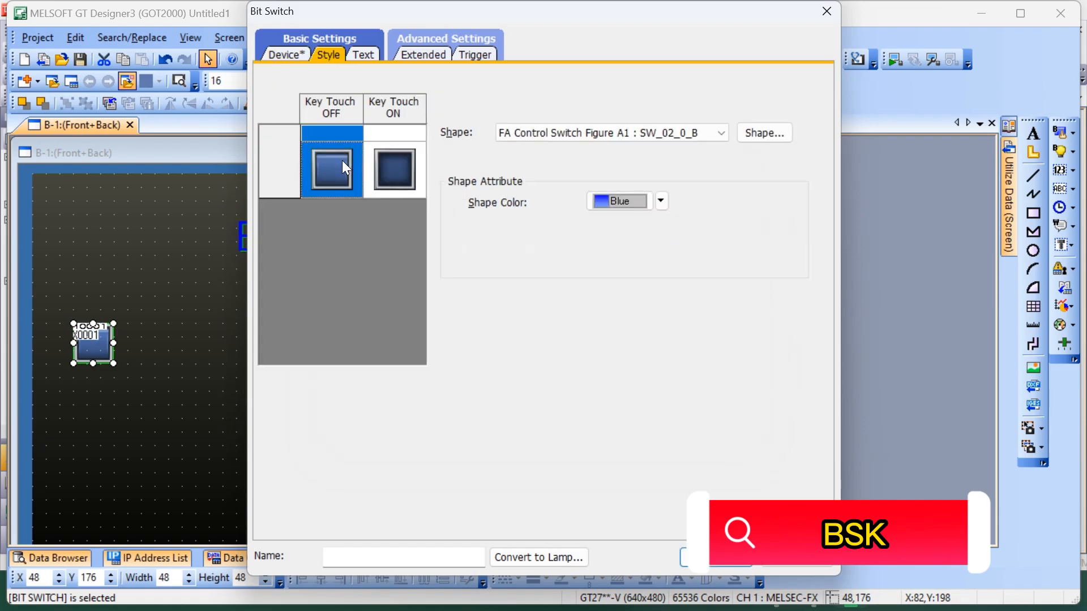
click(361, 56)
click(630, 300)
text(BP 1)
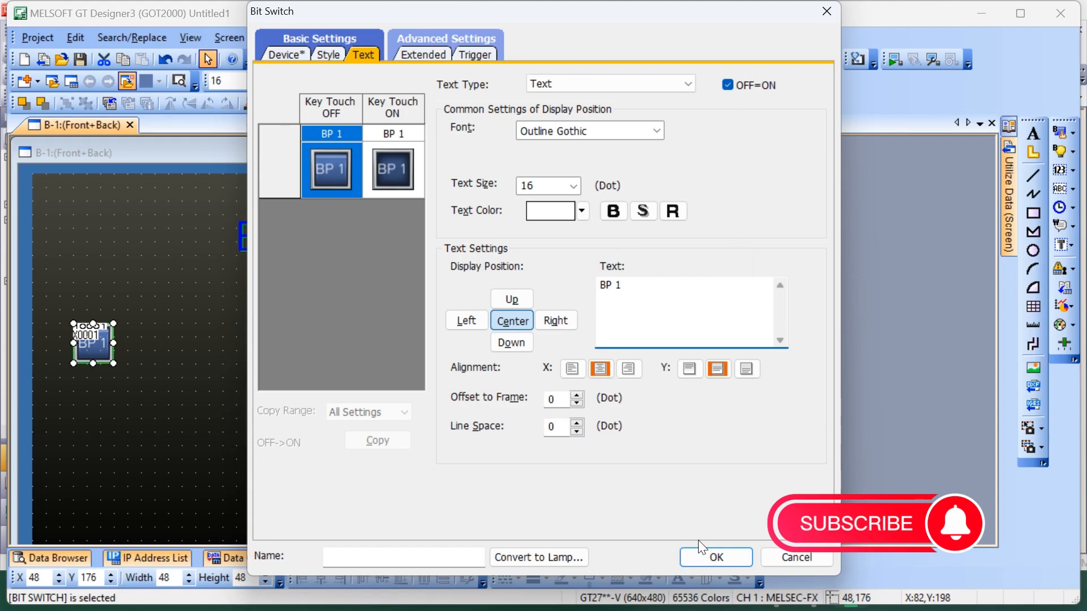
click(707, 556)
drag(113, 364, 182, 378)
double_click(156, 352)
click(329, 54)
click(365, 54)
click(574, 185)
click(529, 238)
click(532, 184)
click(525, 261)
click(656, 132)
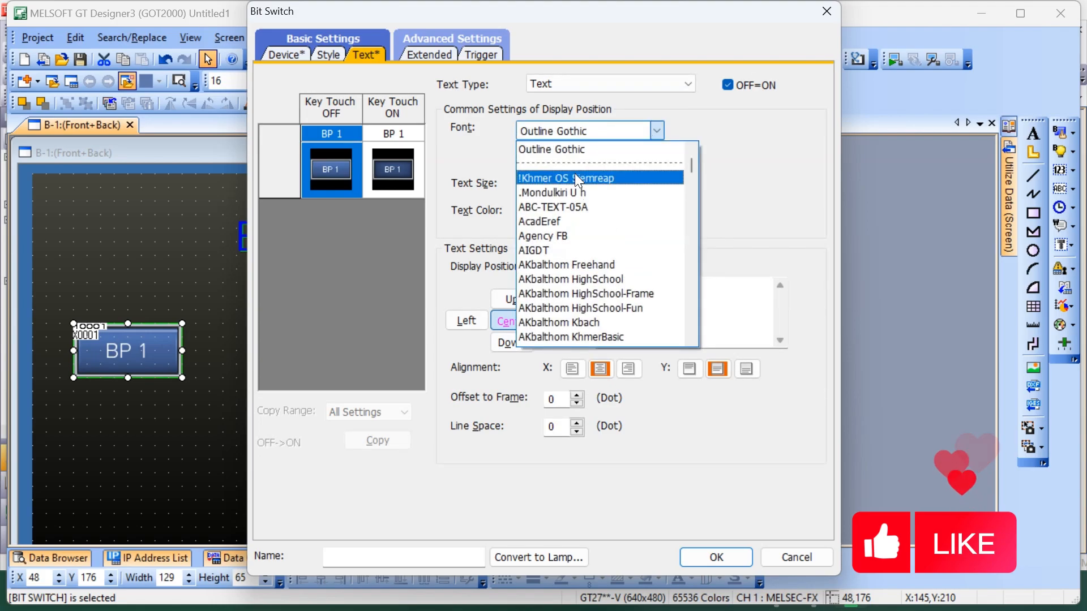
click(575, 177)
click(657, 130)
click(564, 165)
click(655, 130)
click(571, 134)
click(577, 131)
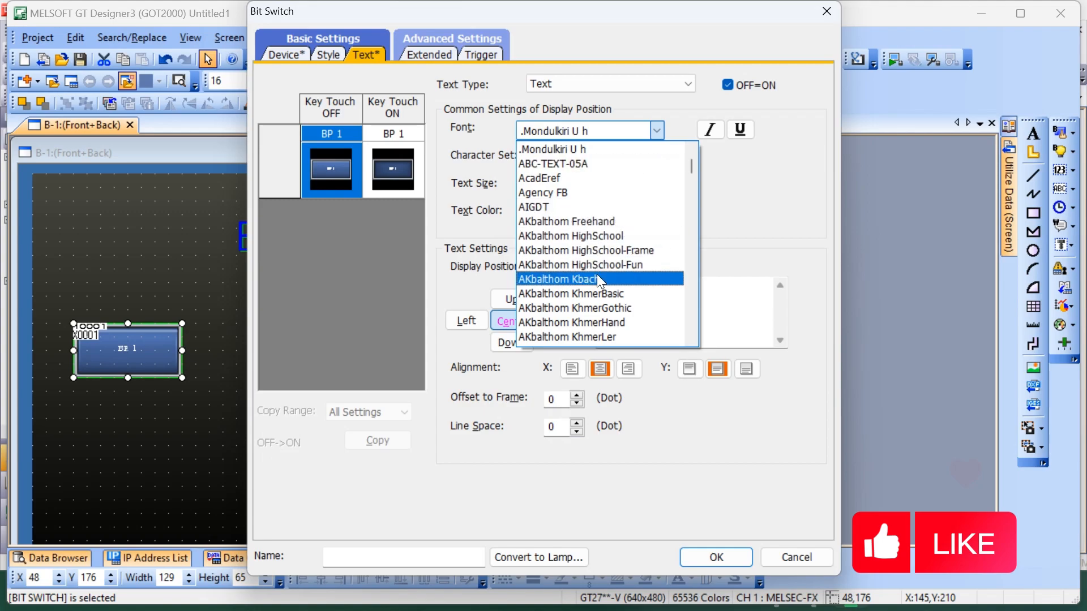
click(598, 237)
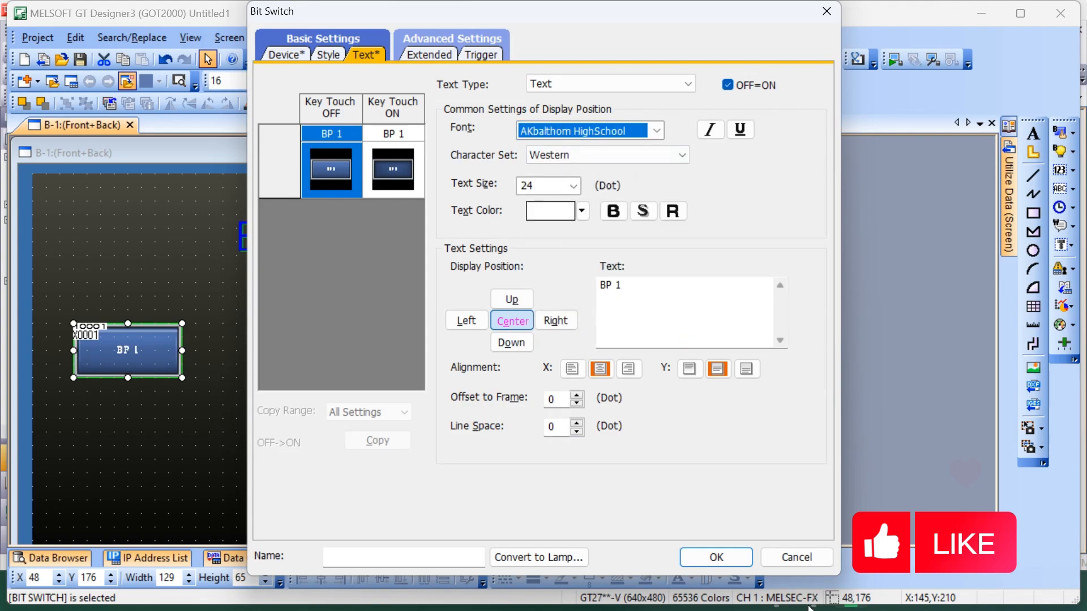
click(797, 558)
Format the BP 1 switch label as 26-dot bold green text
double_click(136, 350)
click(349, 59)
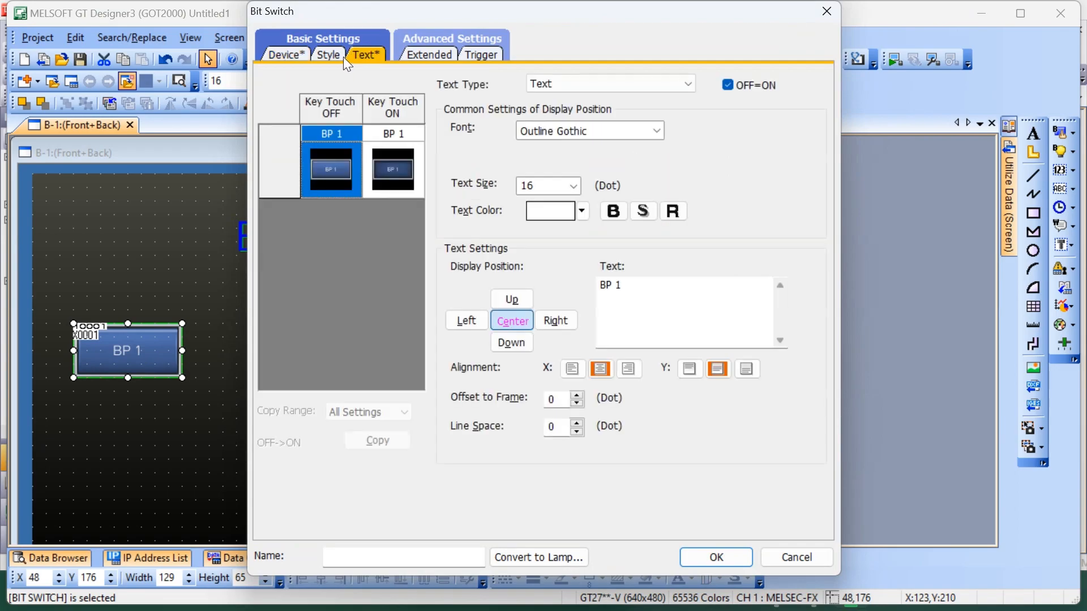
click(335, 54)
click(366, 54)
click(574, 187)
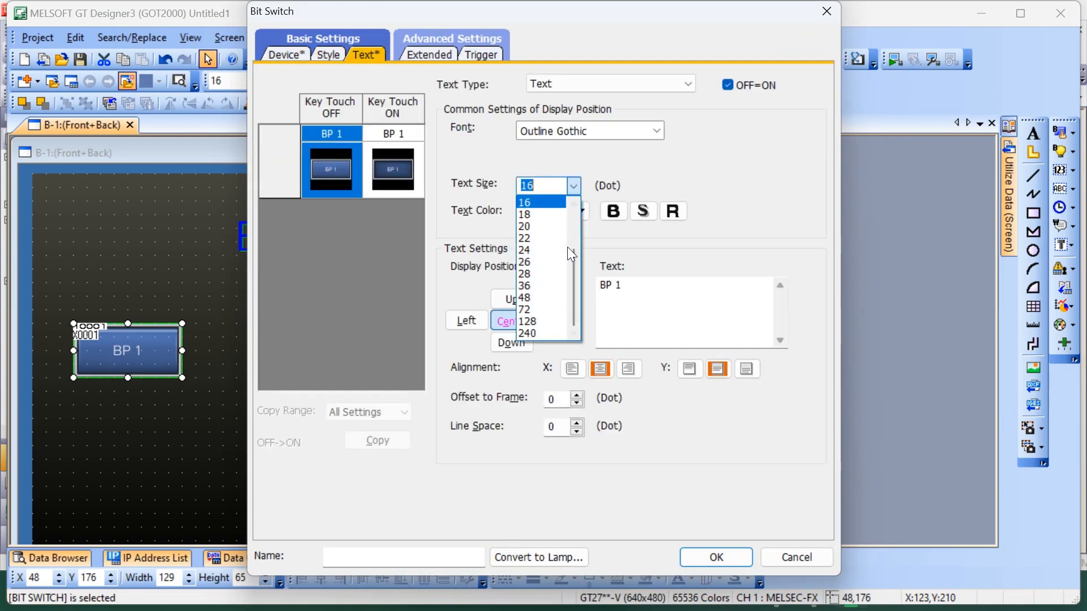
click(570, 237)
click(612, 215)
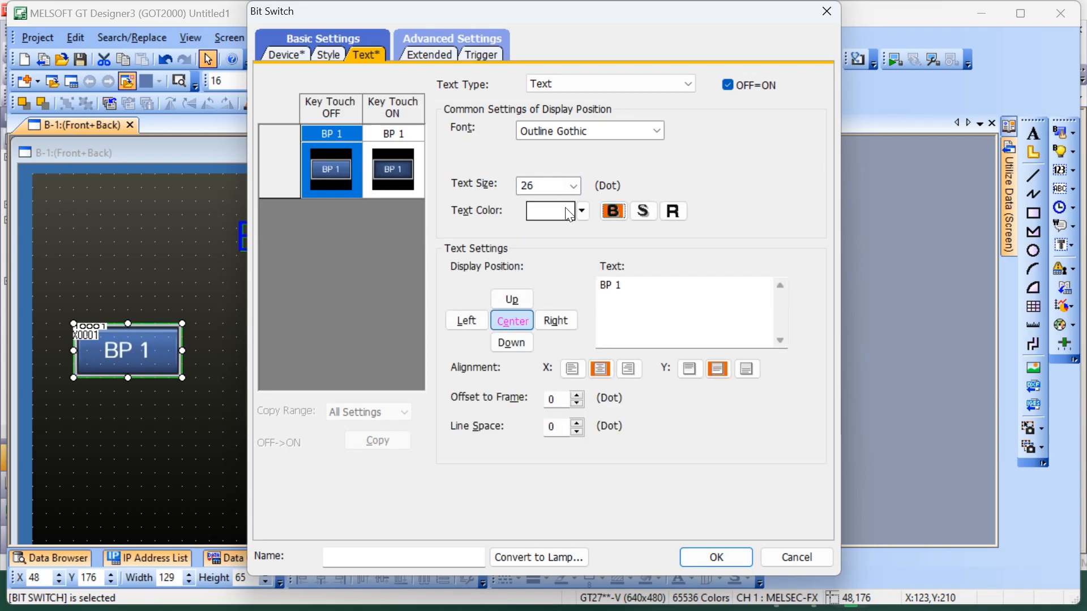
click(582, 215)
click(595, 245)
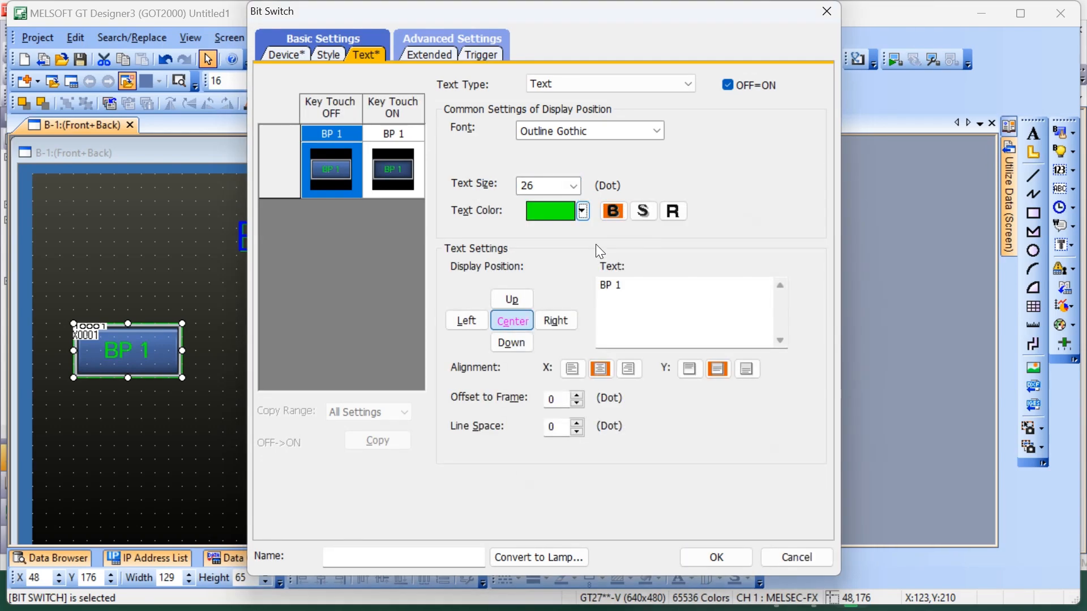
click(716, 557)
Copy the BP 1 switch beside the original at about X 240, Y 176 and assign the copy device X0002
key(ctrl+c)
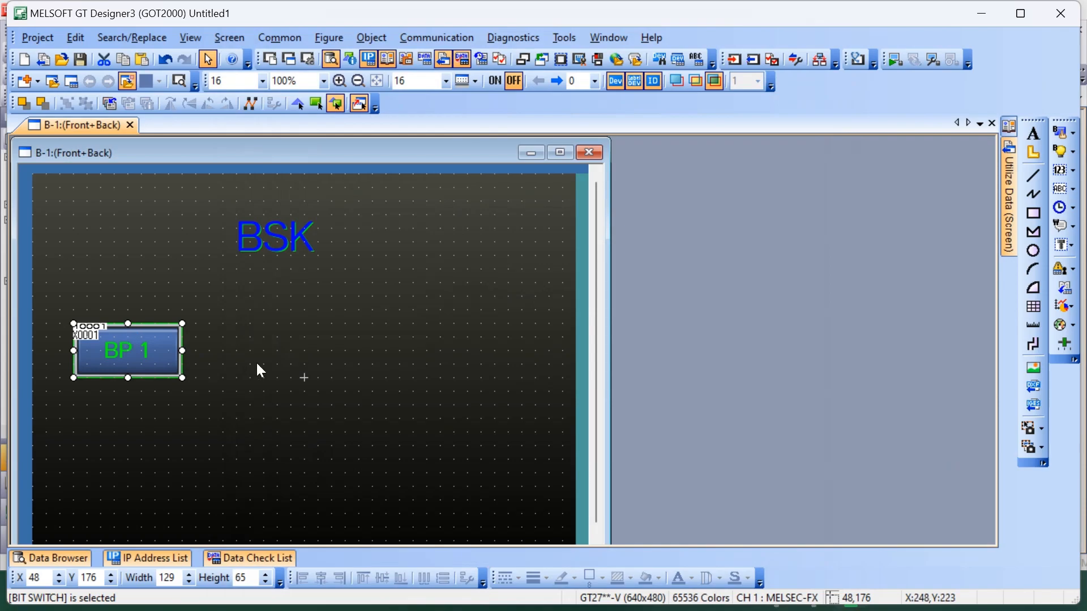
key(ctrl+v)
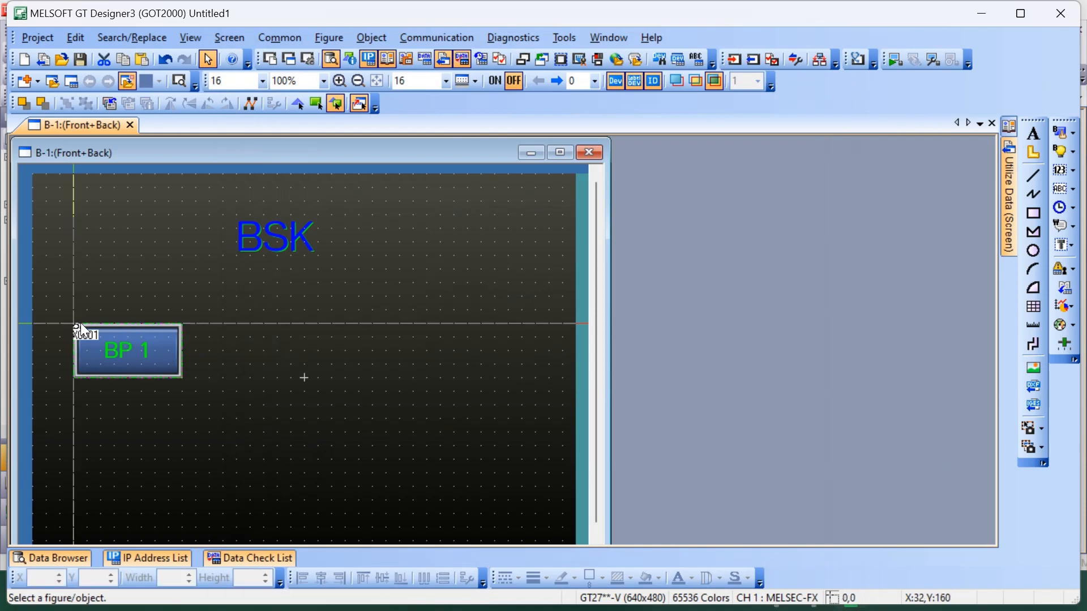
click(242, 331)
double_click(286, 337)
text(X0002)
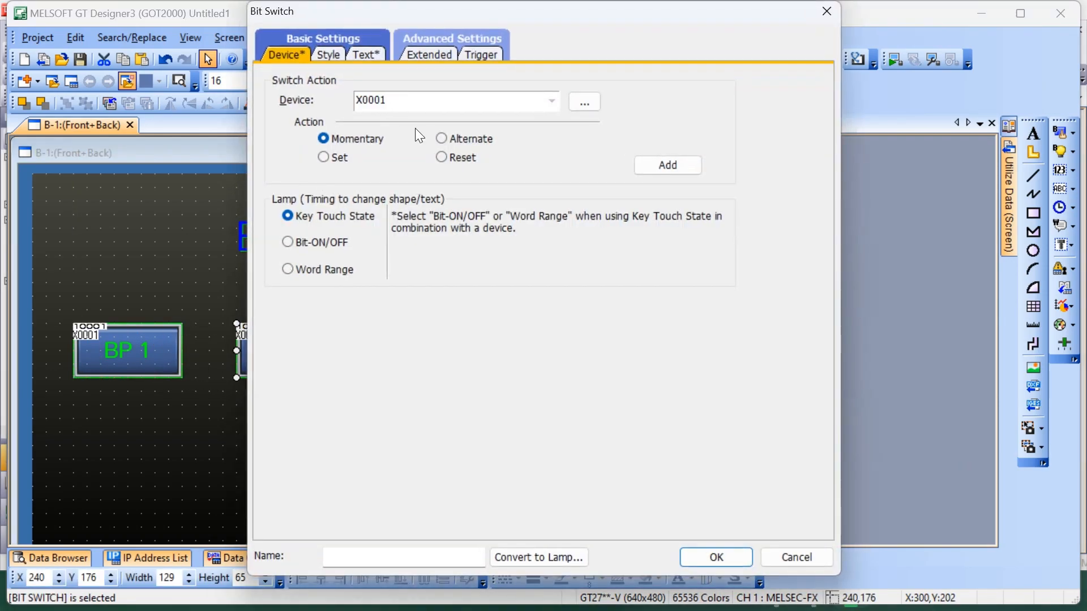
Relabel the X0002 switch BP 2 and set its text to light cyan, color 63
click(379, 52)
click(341, 55)
click(360, 56)
click(631, 289)
key(BackSpace)
text(2)
click(581, 213)
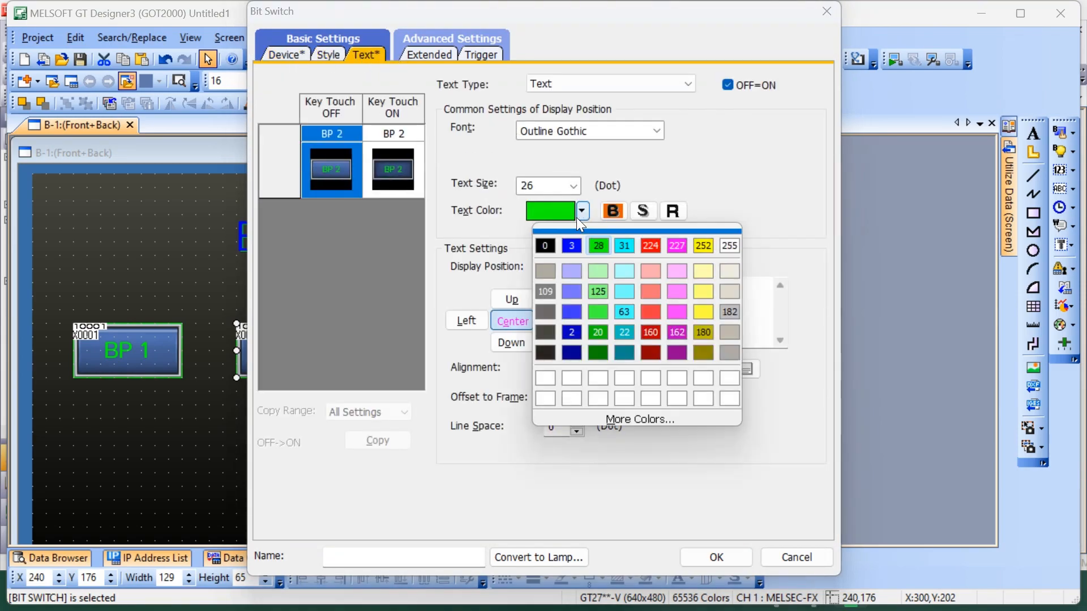
click(630, 312)
click(720, 560)
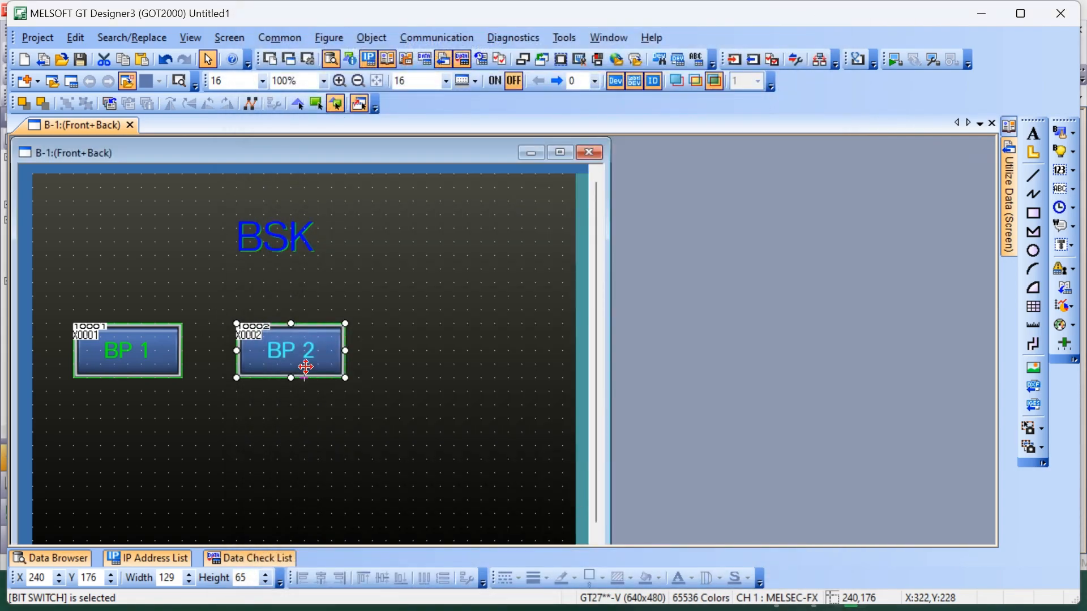
Copy the BP 2 switch to about X 432, Y 176 and assign the copy device X0003
key(ctrl+c)
key(ctrl+v)
click(398, 325)
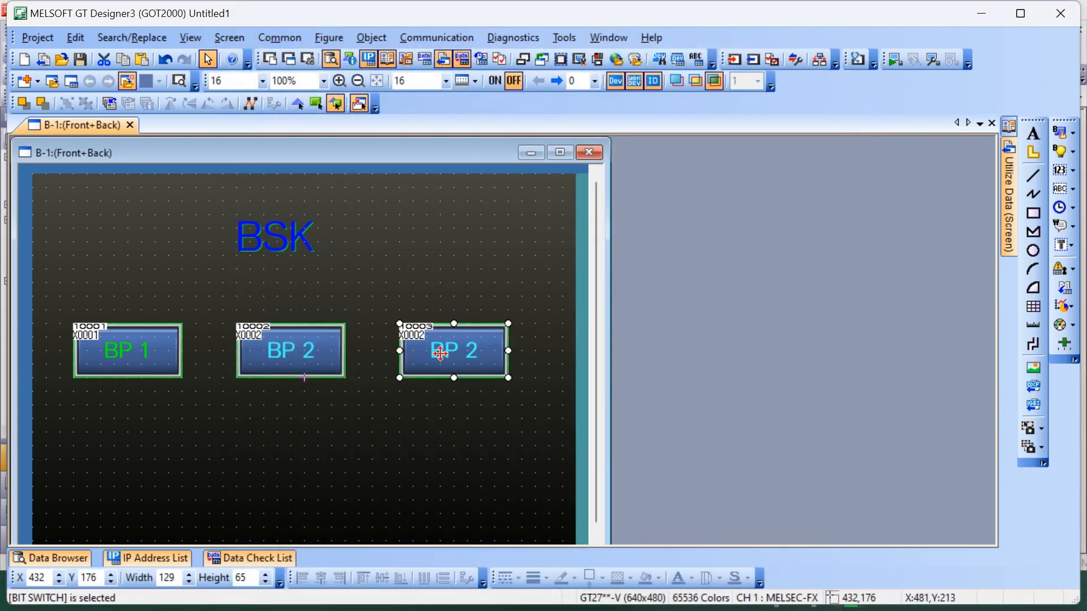
double_click(440, 354)
text(X0003)
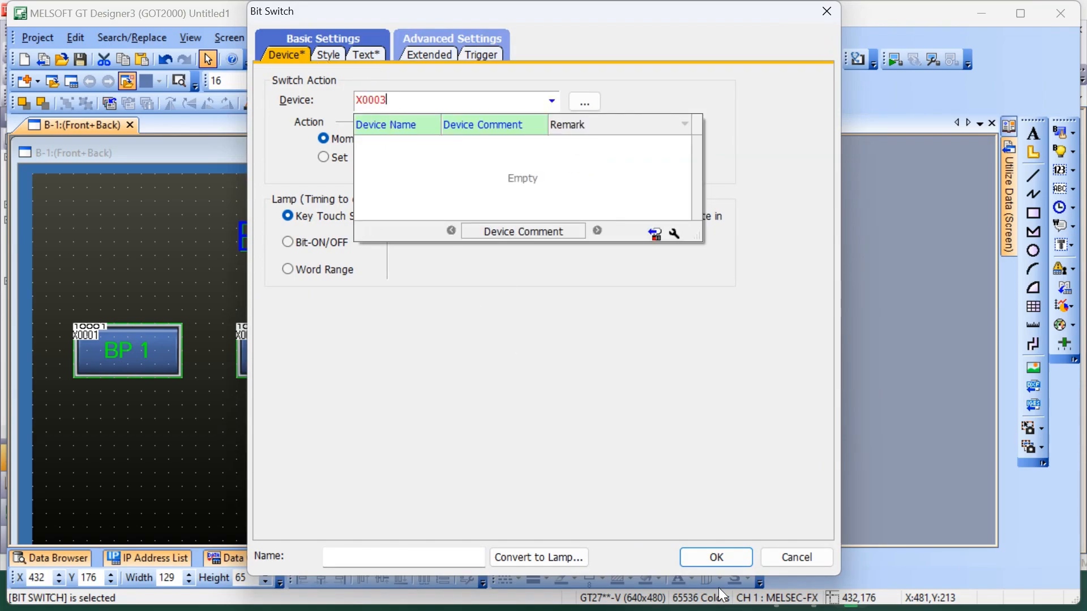
Relabel the X0003 switch BP 3 and set its text to red, color 224
click(362, 54)
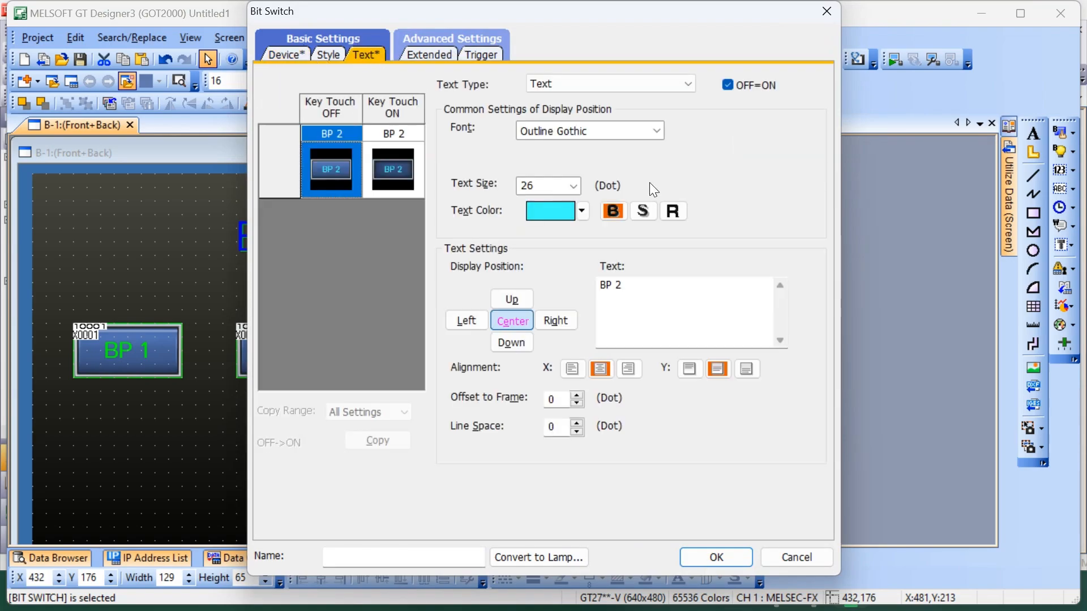
click(634, 286)
key(BackSpace)
text(3)
click(582, 211)
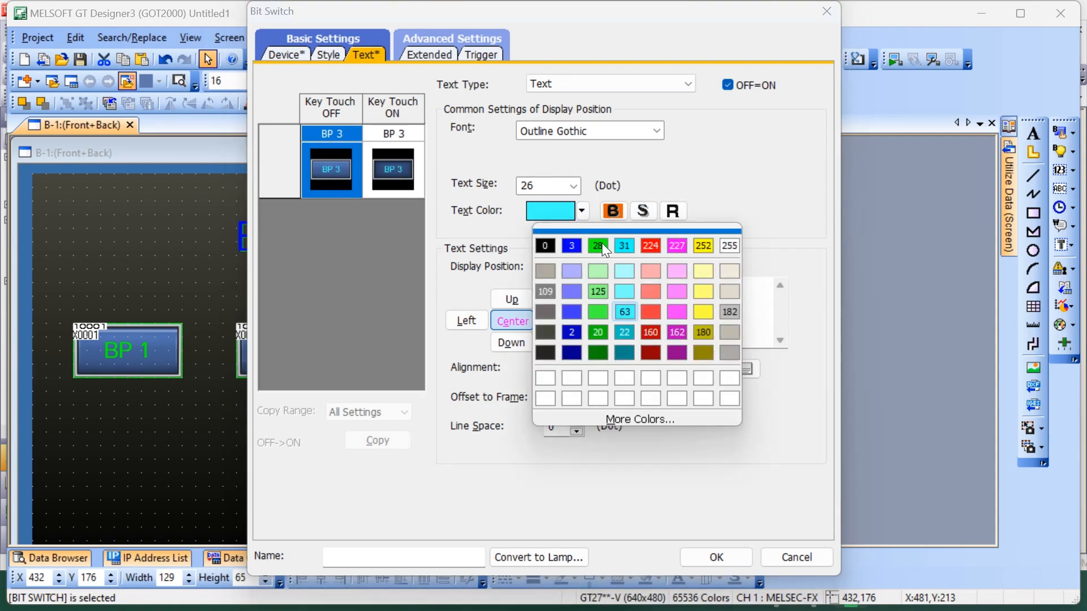
click(661, 245)
click(708, 558)
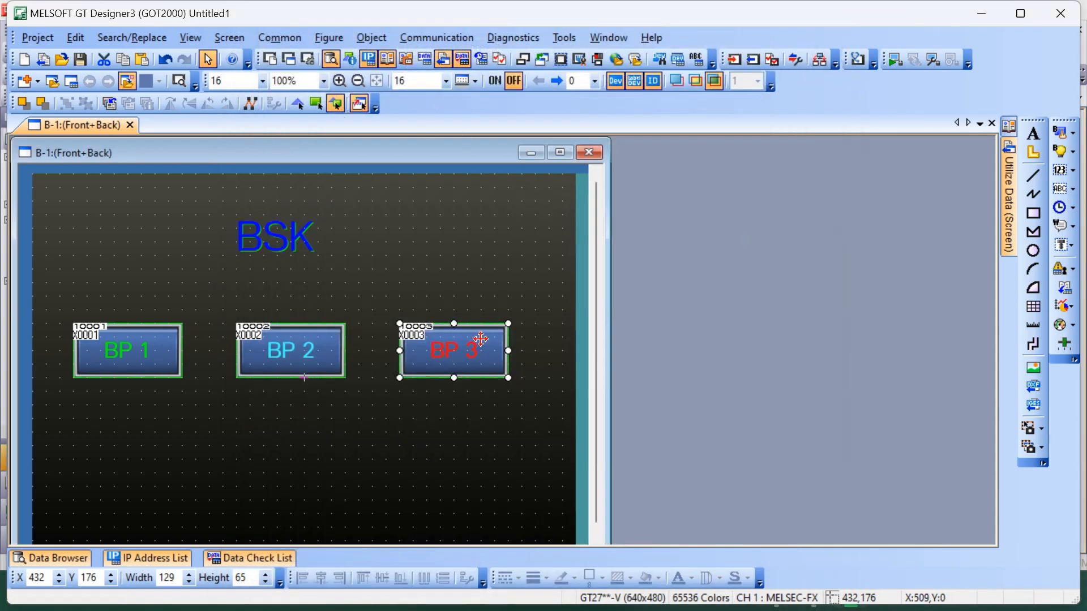
Shift the BSK title to X 256 and place a bit lamp of about 65 by 65 below BP 1 at X 64, Y 304
mouse_move(285, 247)
mouse_down()
mouse_move(311, 238)
mouse_move(297, 247)
mouse_up()
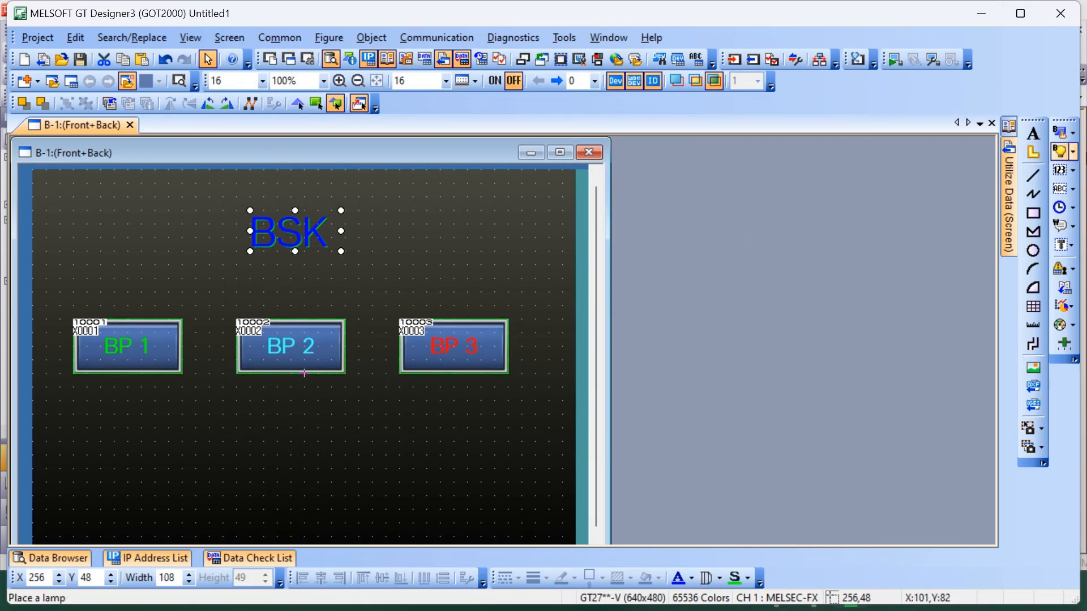
click(1073, 152)
click(993, 152)
click(99, 442)
drag(160, 502, 157, 497)
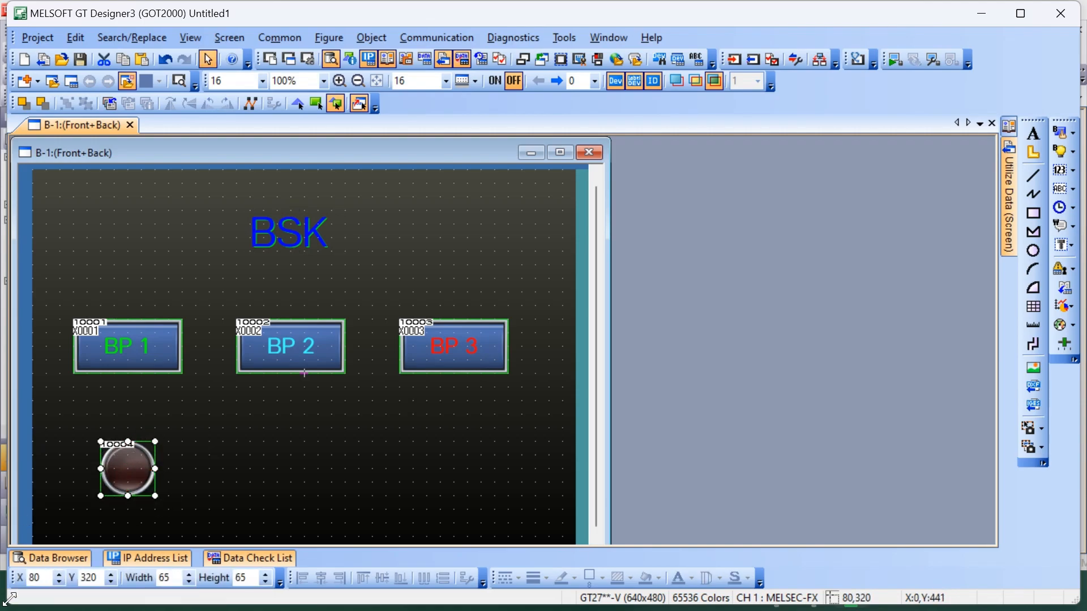
drag(127, 467, 113, 453)
Set the bit lamp's shape color to green and assign it device Y0001
double_click(113, 453)
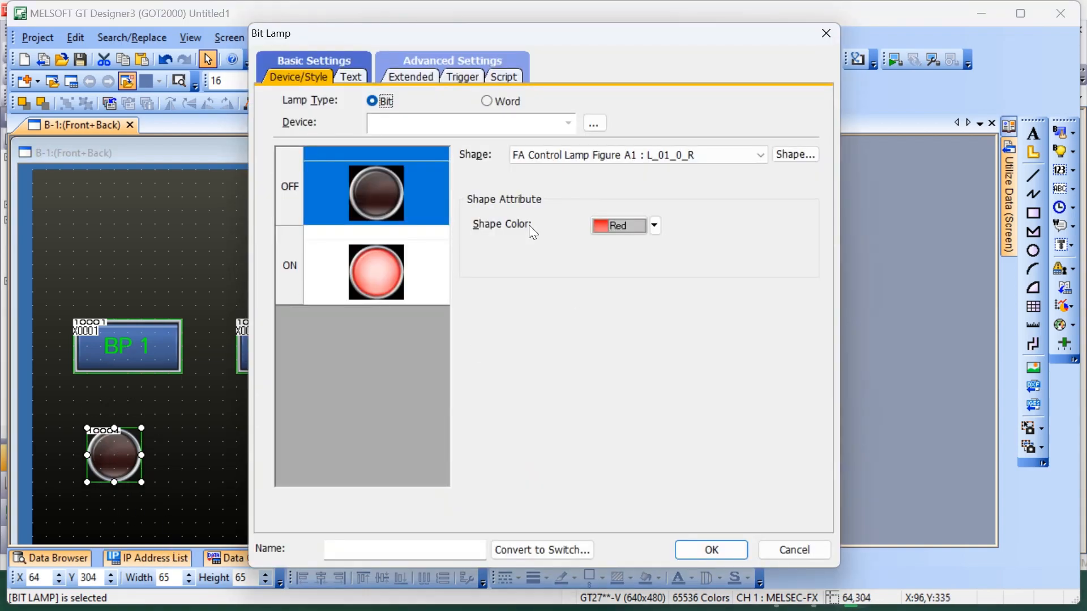
click(655, 228)
click(617, 321)
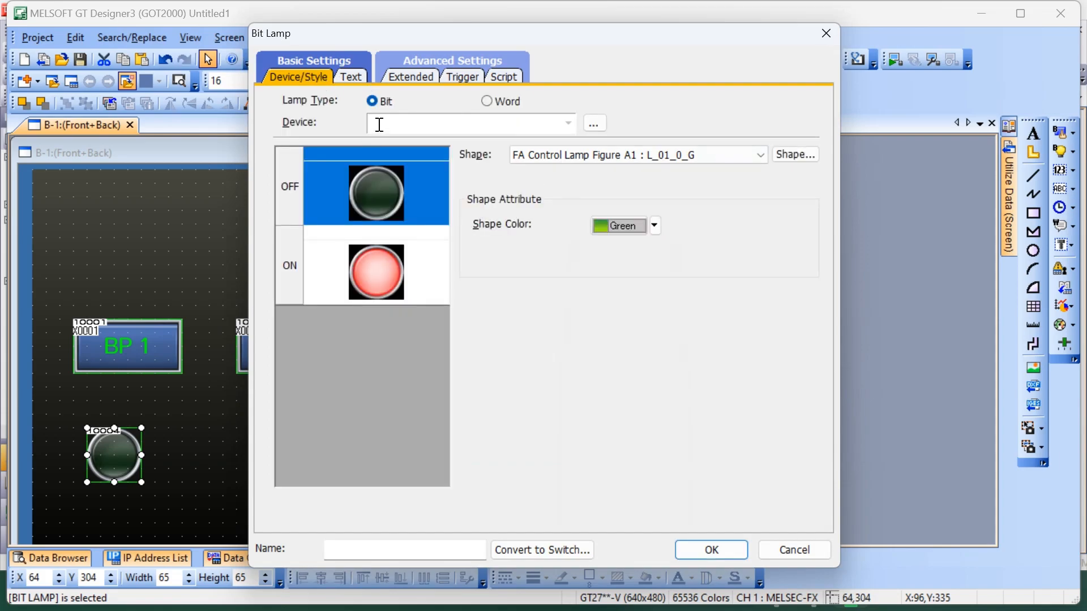
text(y001)
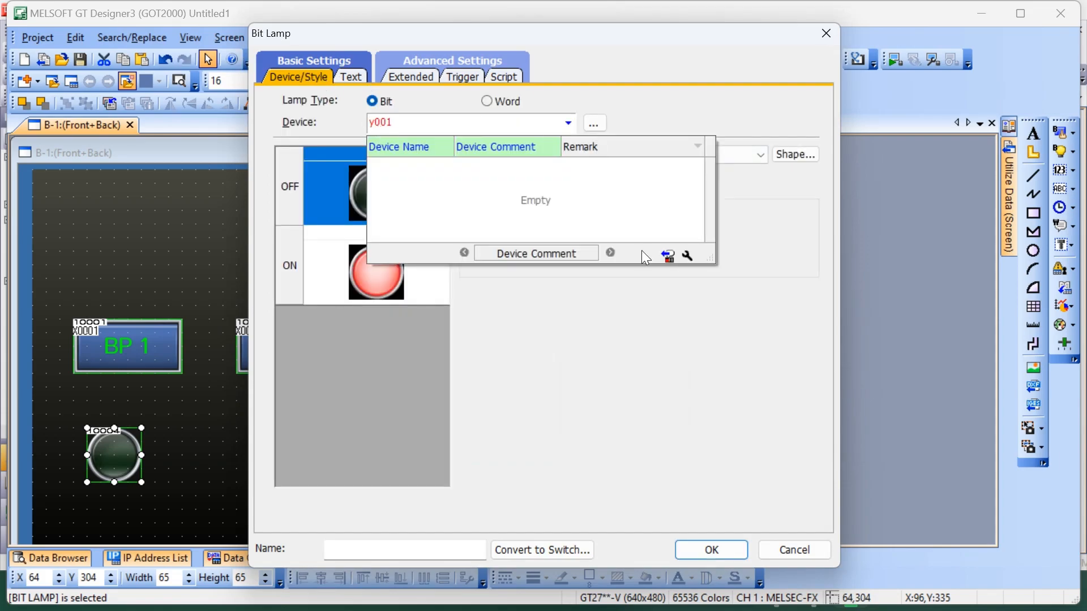
click(719, 552)
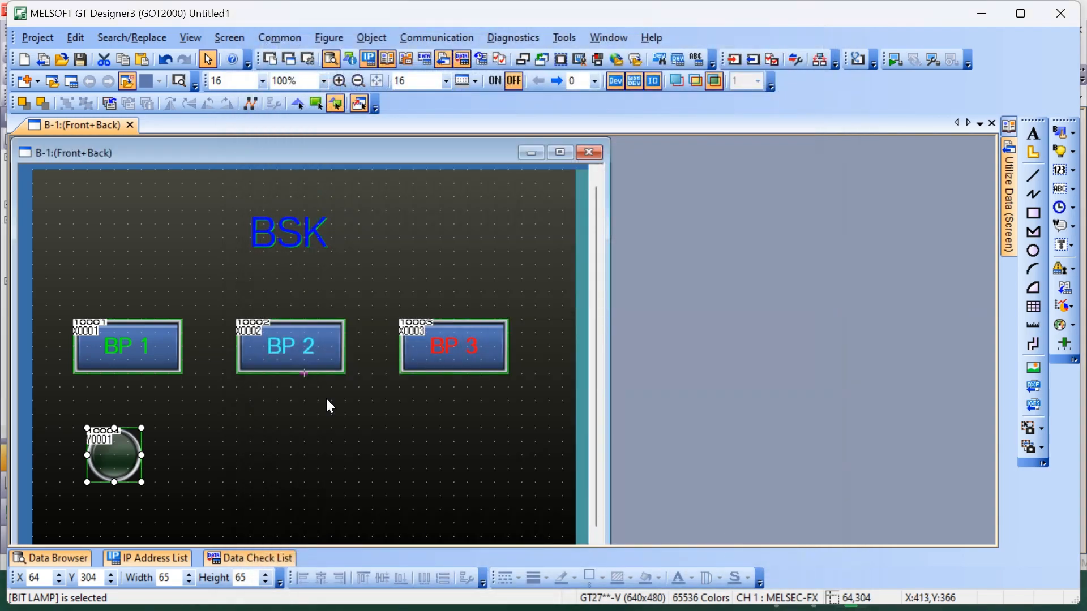
Copy the Y0001 lamp to X 272, Y 304 below BP 2 and assign the copy device Y0002
click(274, 418)
click(112, 459)
key(ctrl+c)
key(ctrl+v)
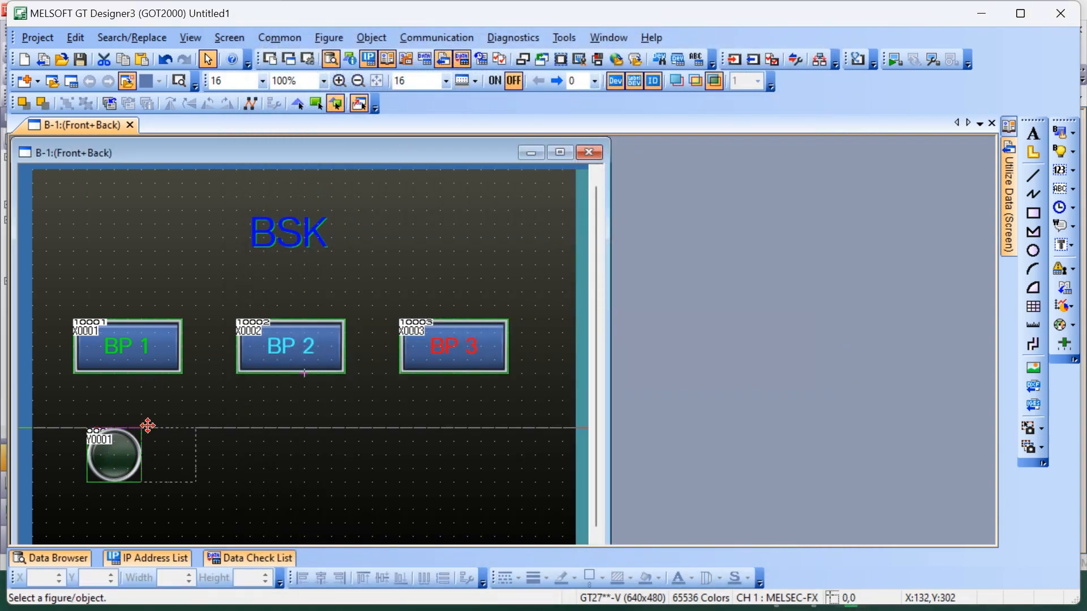
click(264, 433)
double_click(294, 461)
click(395, 122)
key(BackSpace)
text(2)
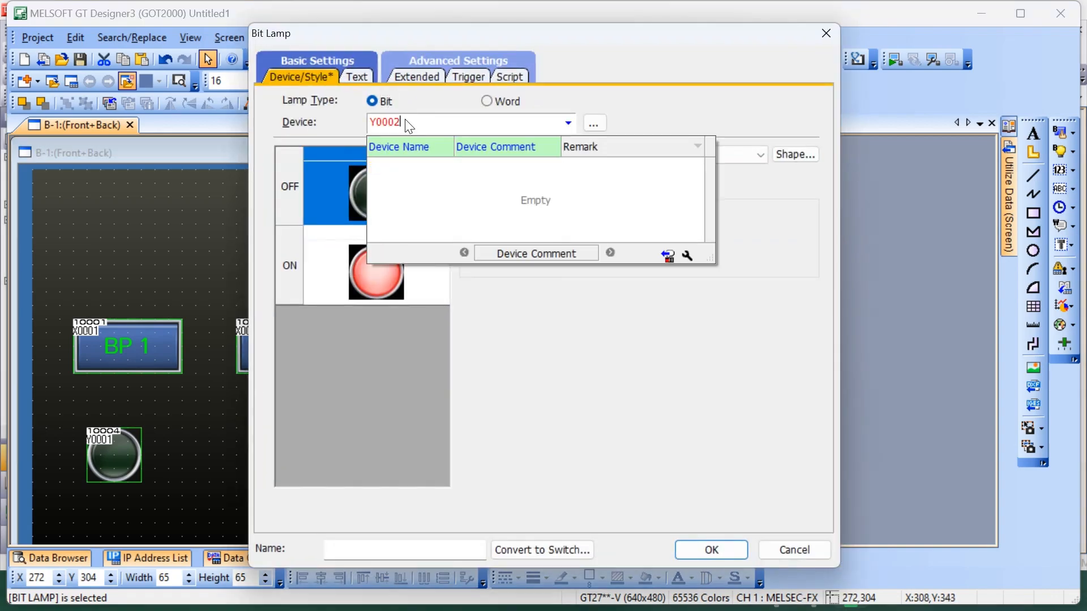
Set the Y0002 lamp's OFF shape color to cyan and apply the lamp settings
click(365, 71)
click(655, 226)
click(601, 357)
click(722, 551)
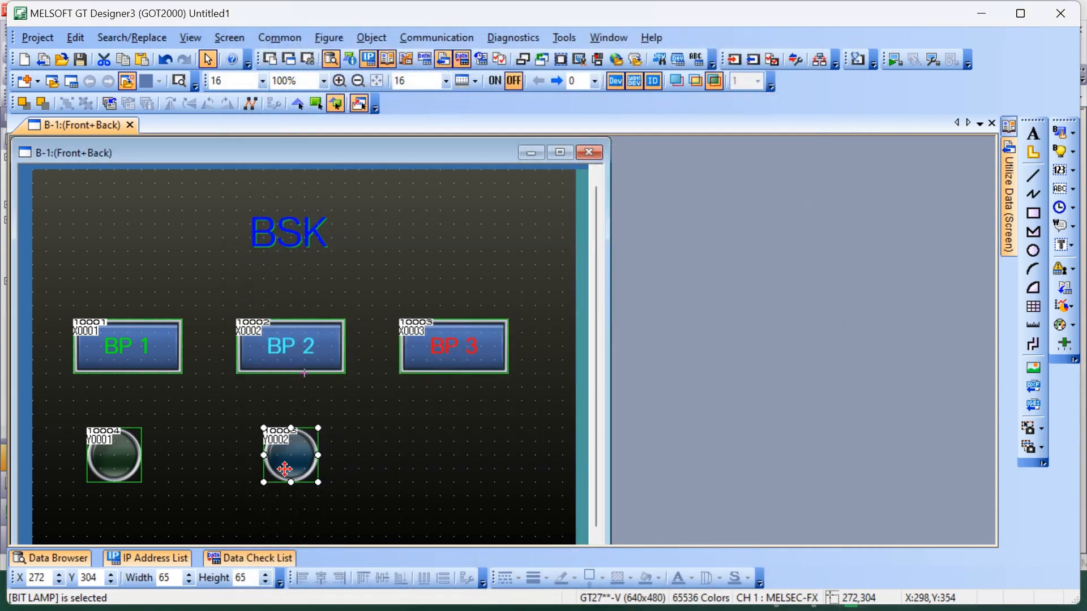
Copy the Y0002 lamp to X 464, Y 304 below BP 3 and assign the copy device Y0003
key(ctrl+c)
key(ctrl+v)
click(425, 429)
double_click(453, 453)
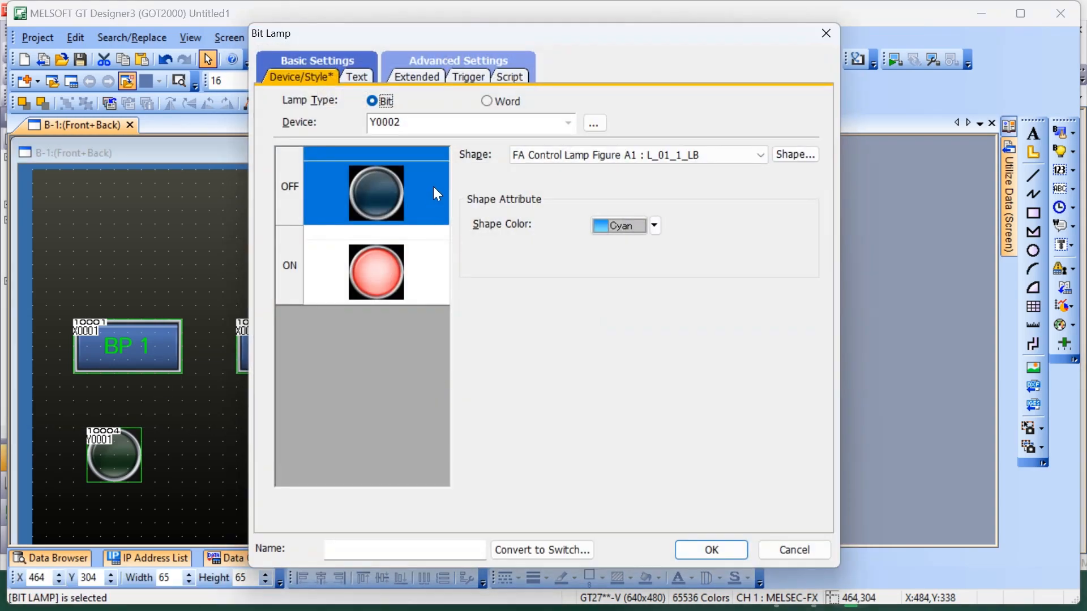
click(410, 119)
key(BackSpace)
text(3)
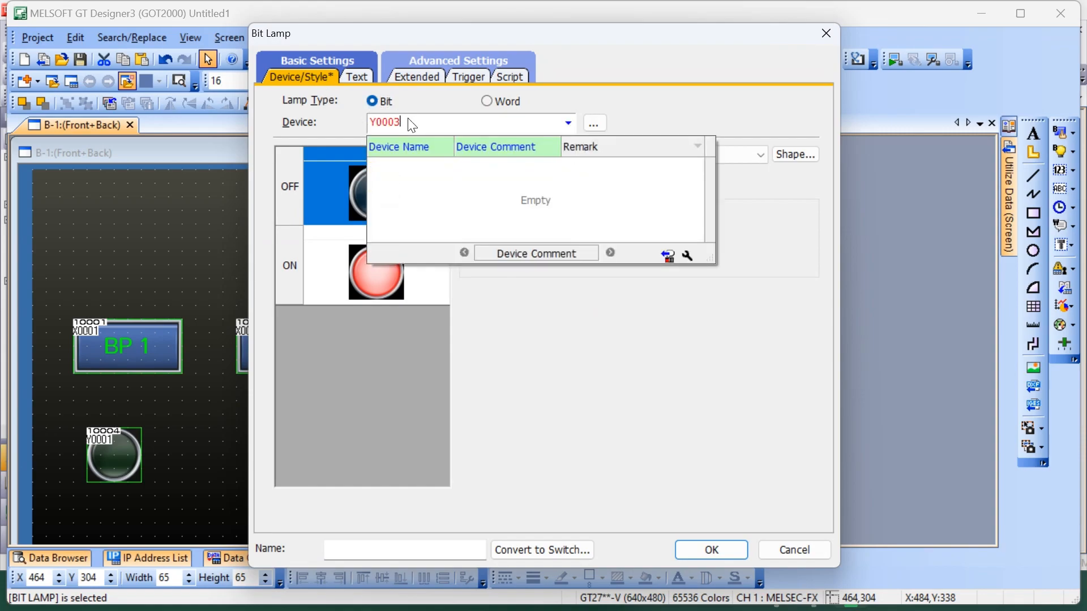
Set the Y0003 lamp's OFF shape color to red and apply the lamp settings
click(356, 78)
click(642, 225)
click(617, 276)
click(721, 544)
click(422, 258)
scroll(409, 325, down, 2)
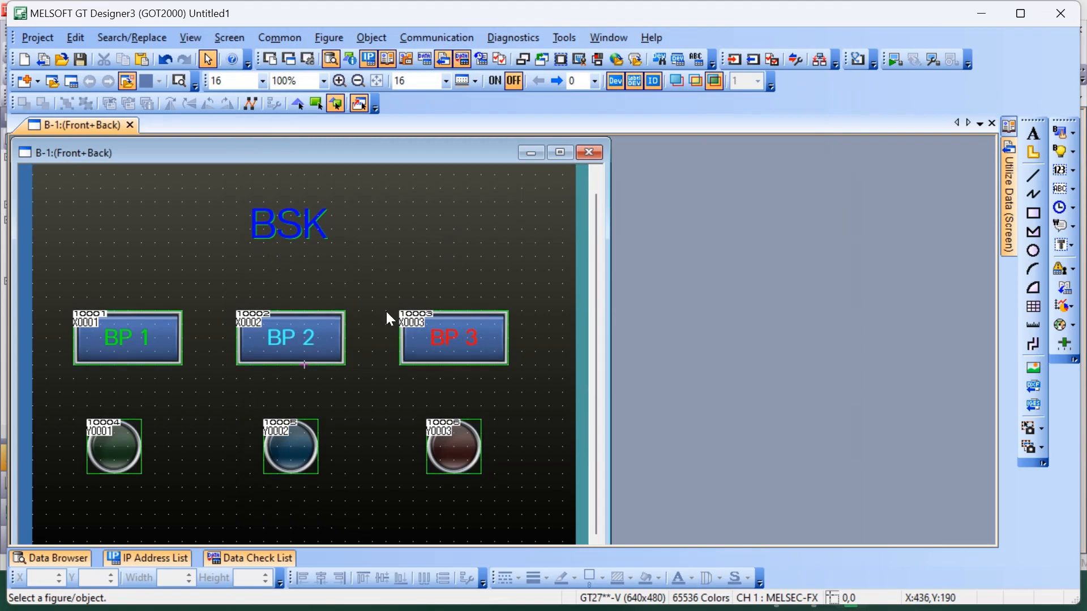
scroll(396, 315, up, 3)
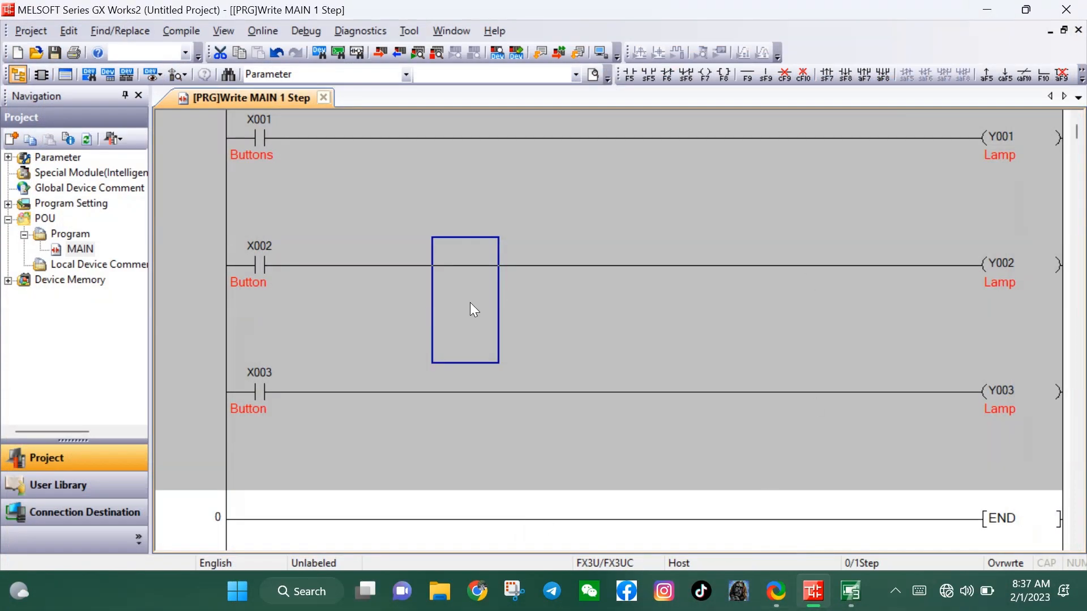
Switch to GX Works2 and rebuild the entire ladder program
click(182, 31)
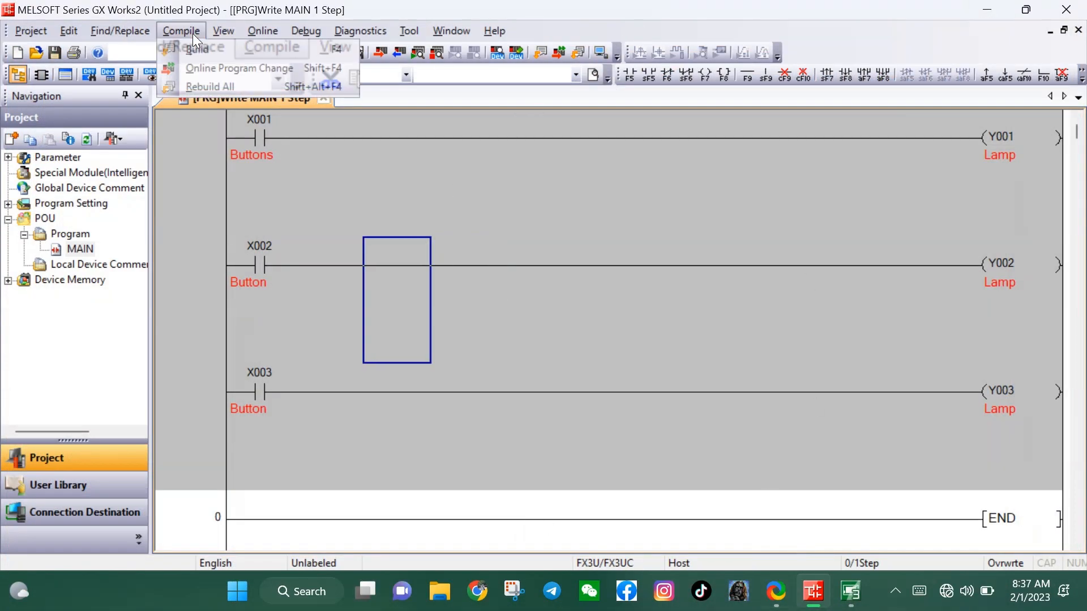
click(216, 87)
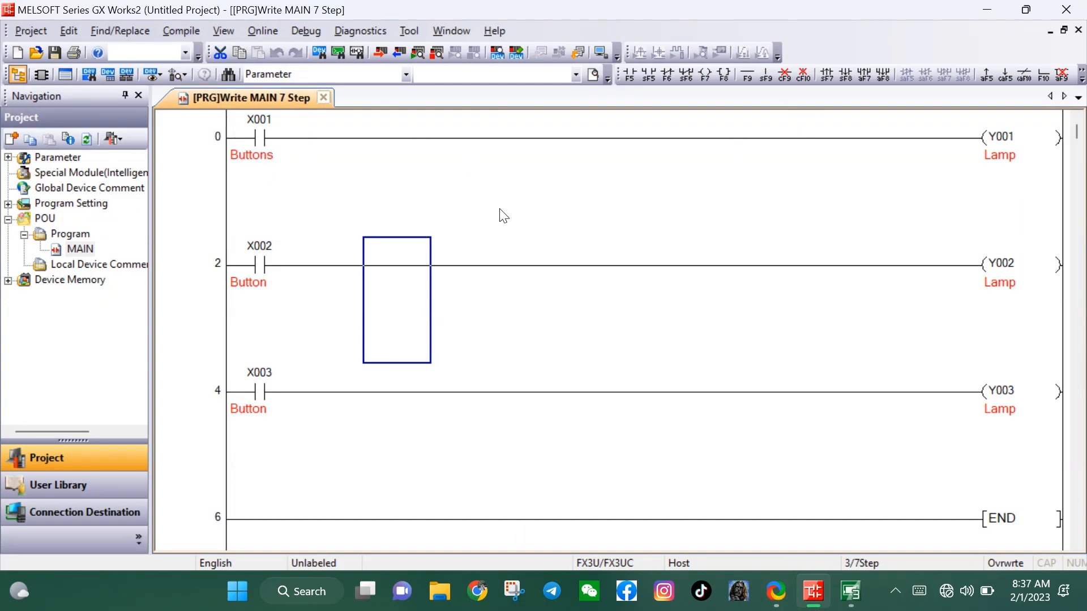
Start the ladder simulation in GX Works2 and have the Write to PLC window close automatically when processing ends
click(849, 592)
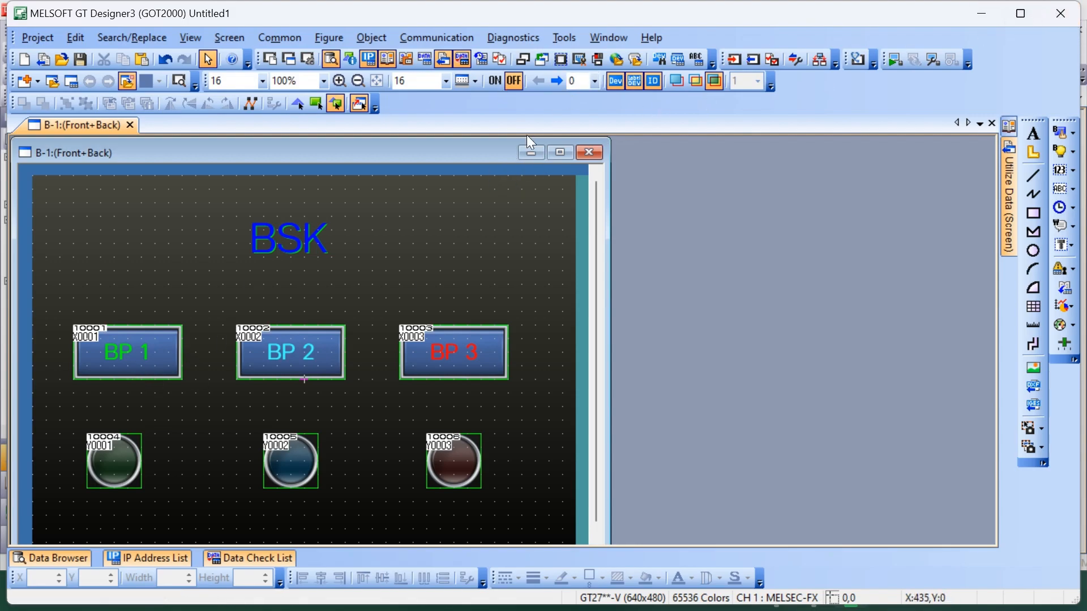
click(531, 153)
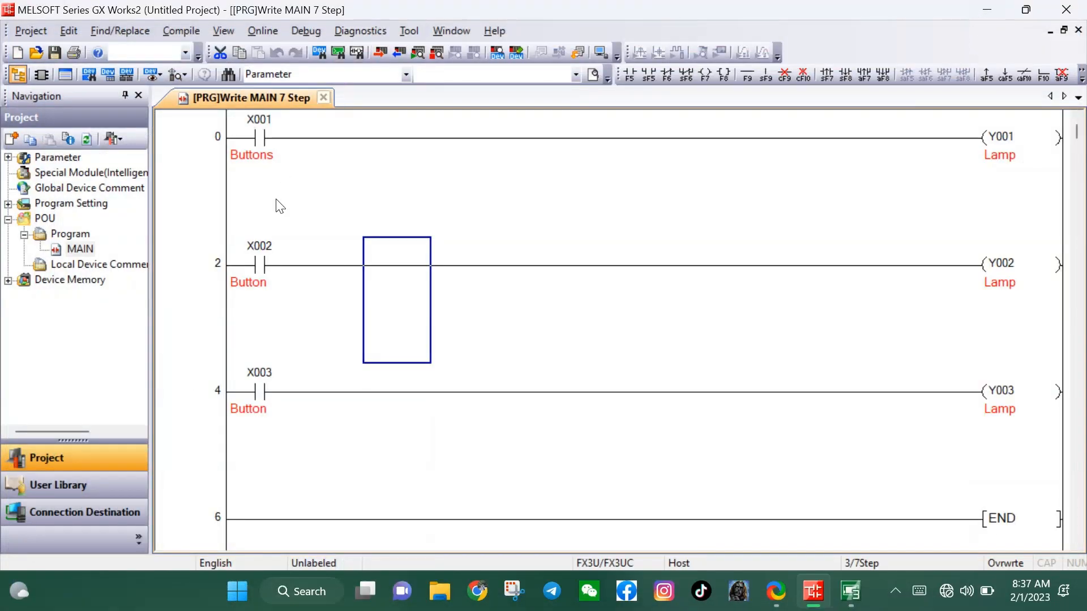
click(602, 53)
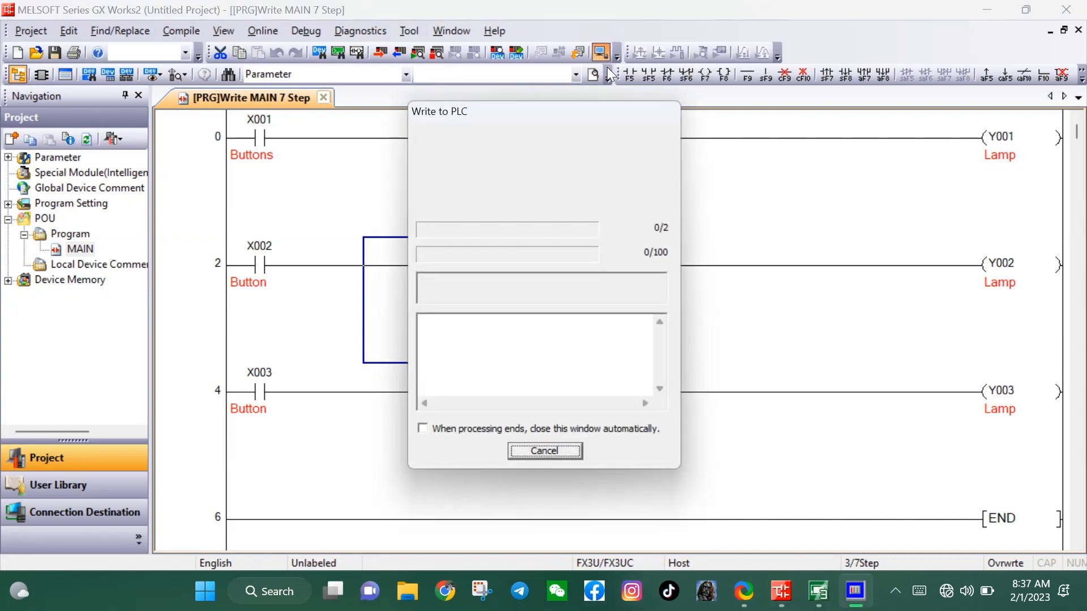
click(422, 428)
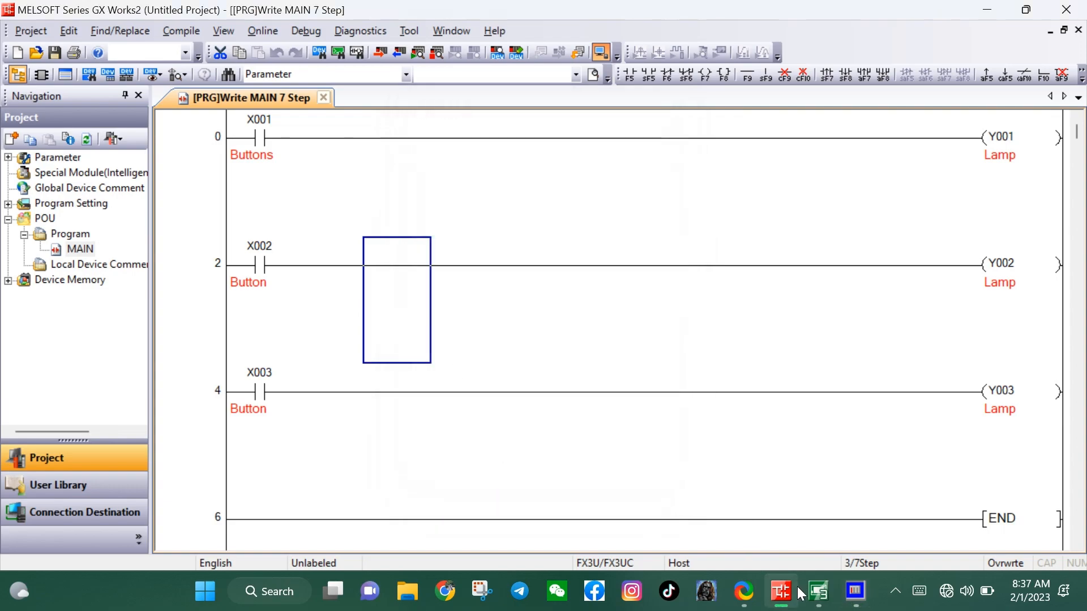
Switch to GT Designer3 and maximize the minimized B-1 screen window
click(817, 592)
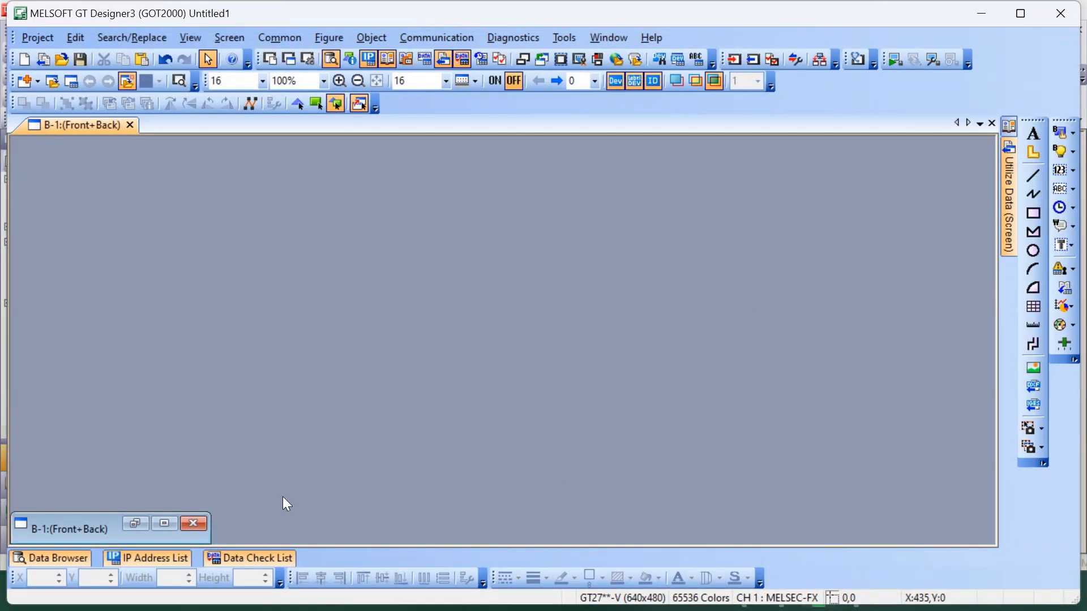
drag(44, 517, 117, 395)
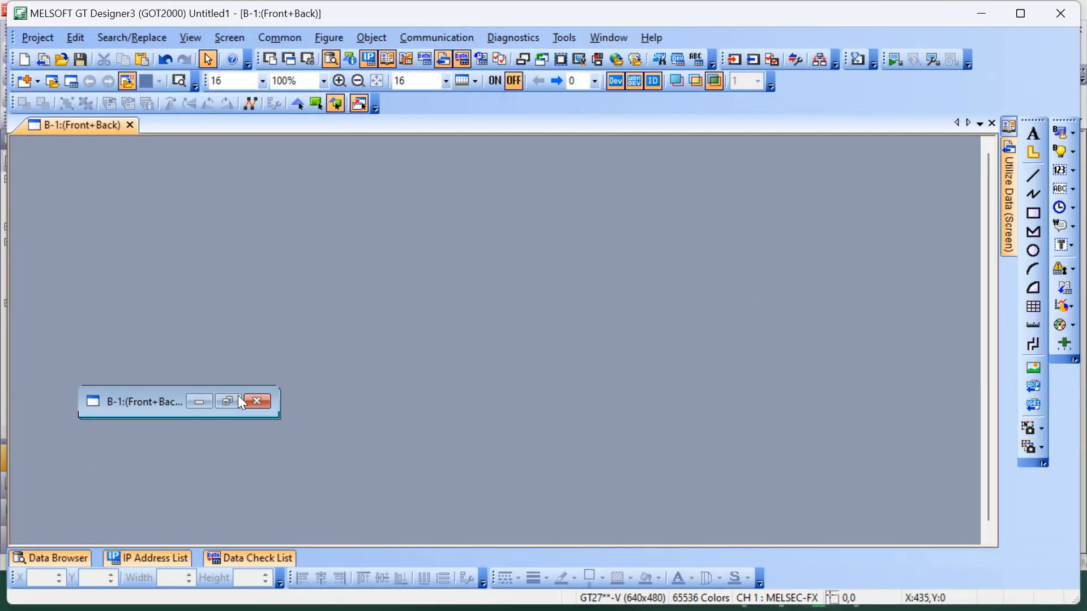
click(235, 398)
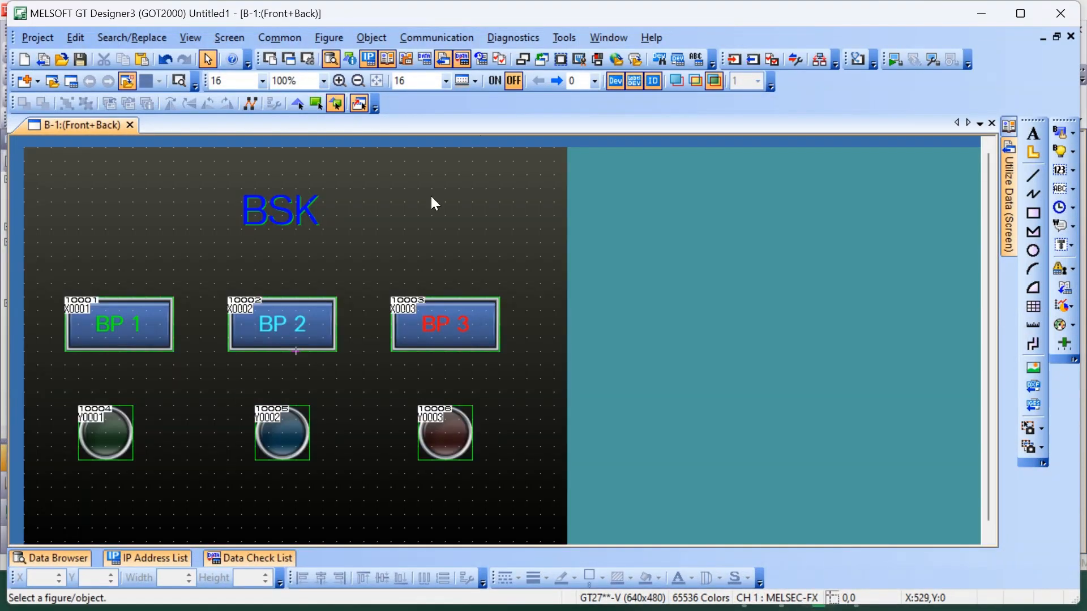
Accept GX Simulator2 as the simulator connection for CH1 MELSEC-FX and start the HMI screen simulation
click(934, 60)
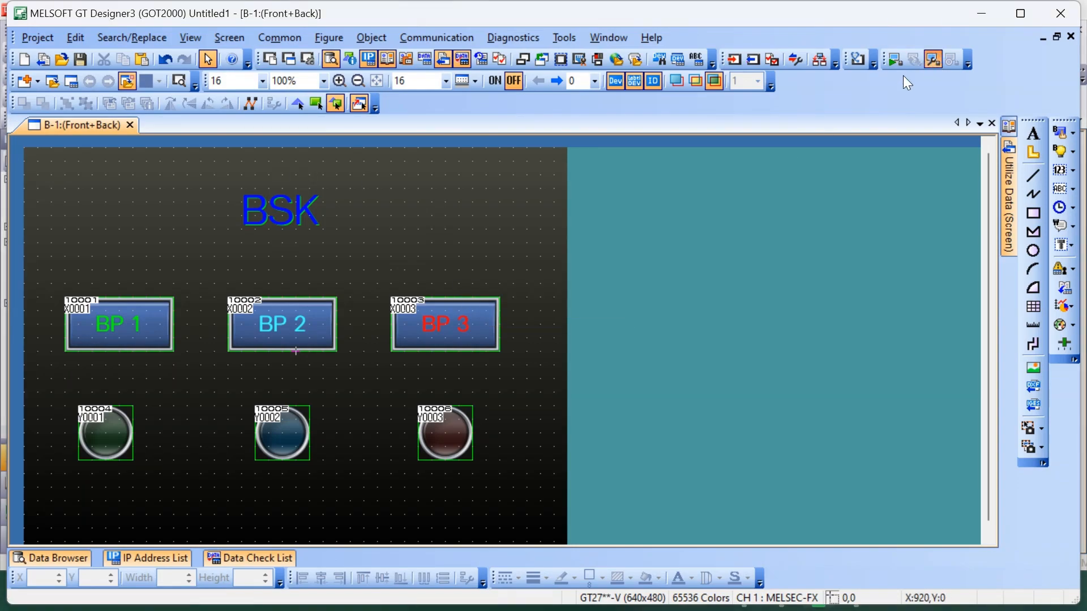
click(895, 60)
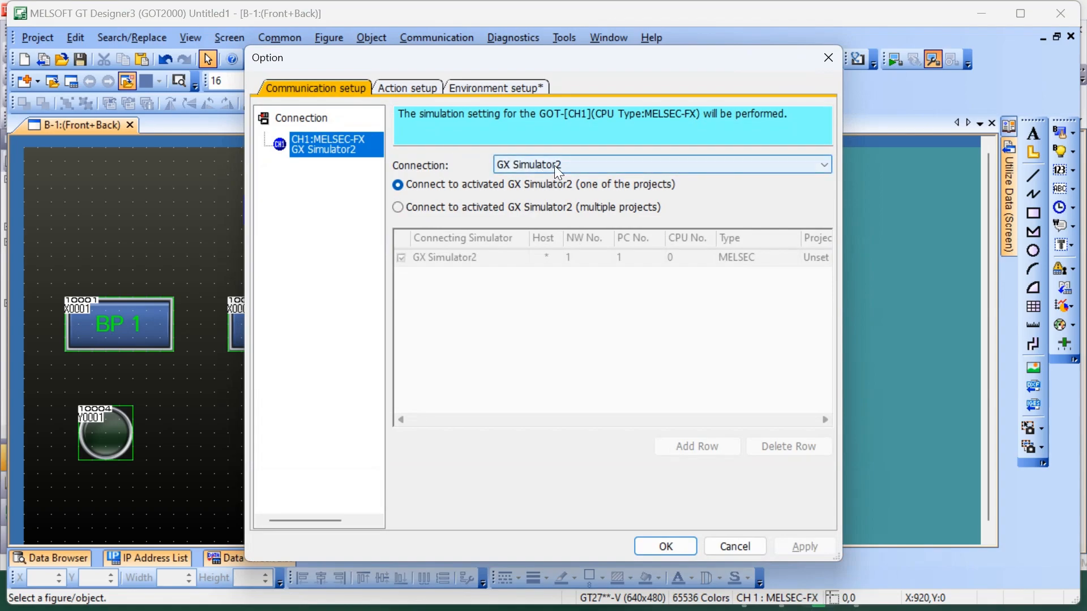
click(666, 547)
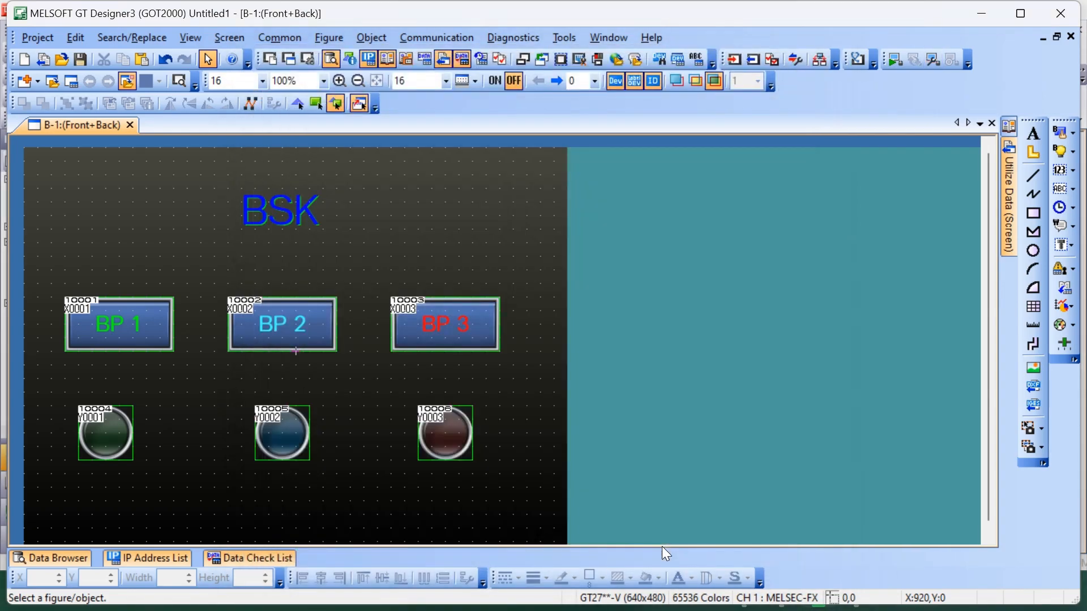
click(896, 59)
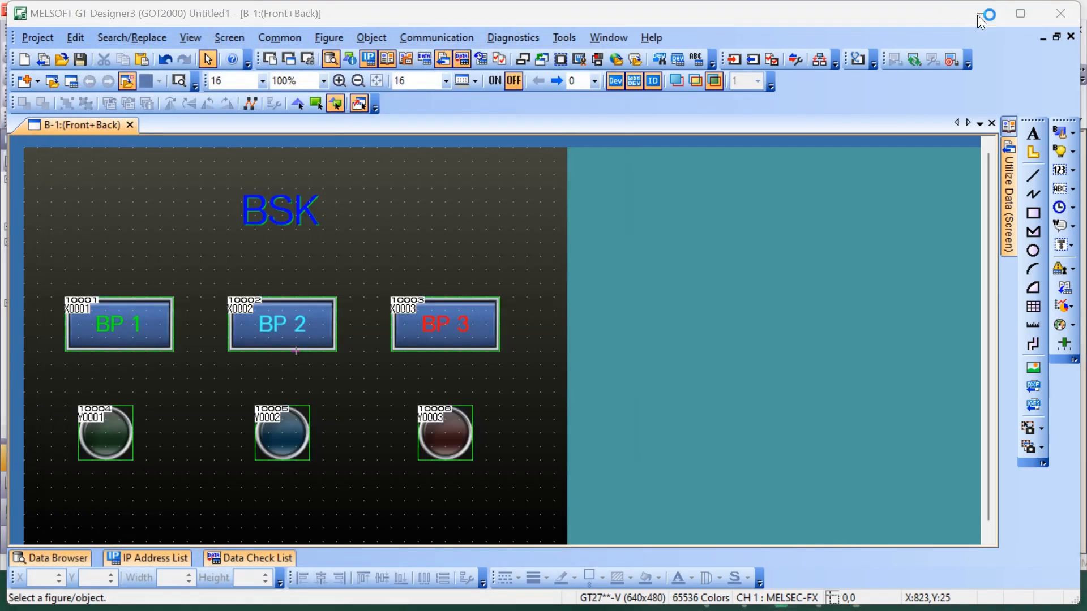
Reveal the monitored ladder behind the simulator, move the simulator off rung 0, and test the BP 1 switch several times
click(977, 15)
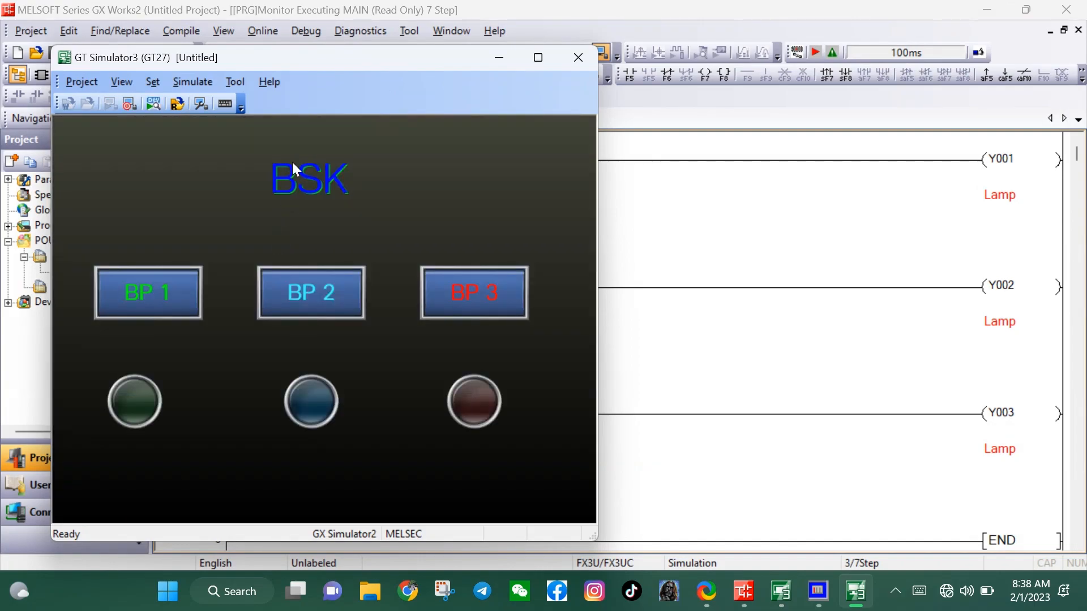
drag(354, 71, 298, 224)
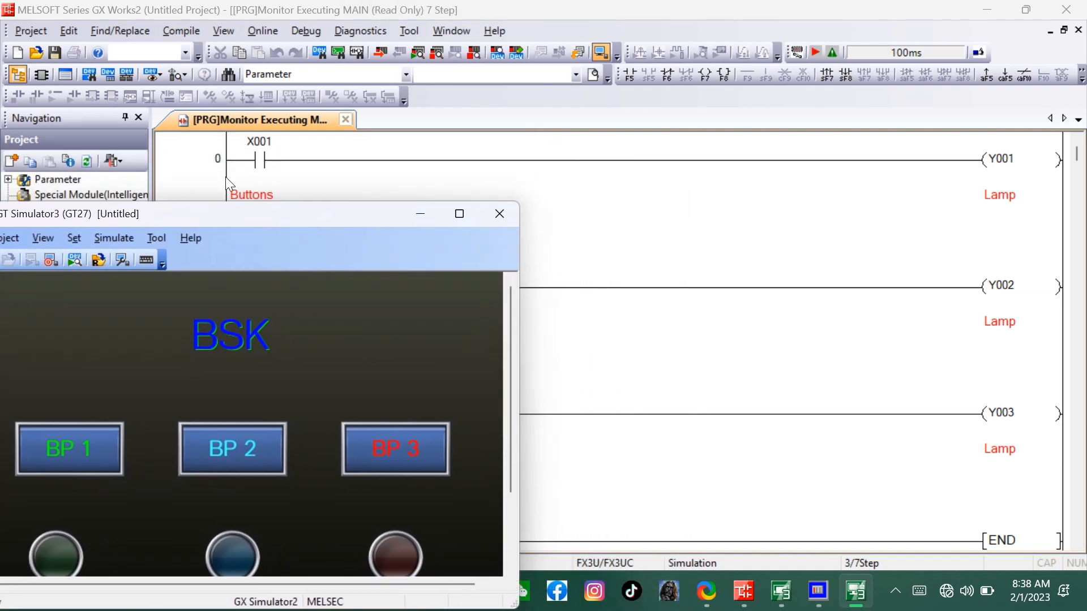
click(83, 450)
click(76, 444)
click(76, 446)
click(97, 456)
Move the simulator window clear of the X002 contact and test the BP 2 switch several times
drag(273, 221, 674, 233)
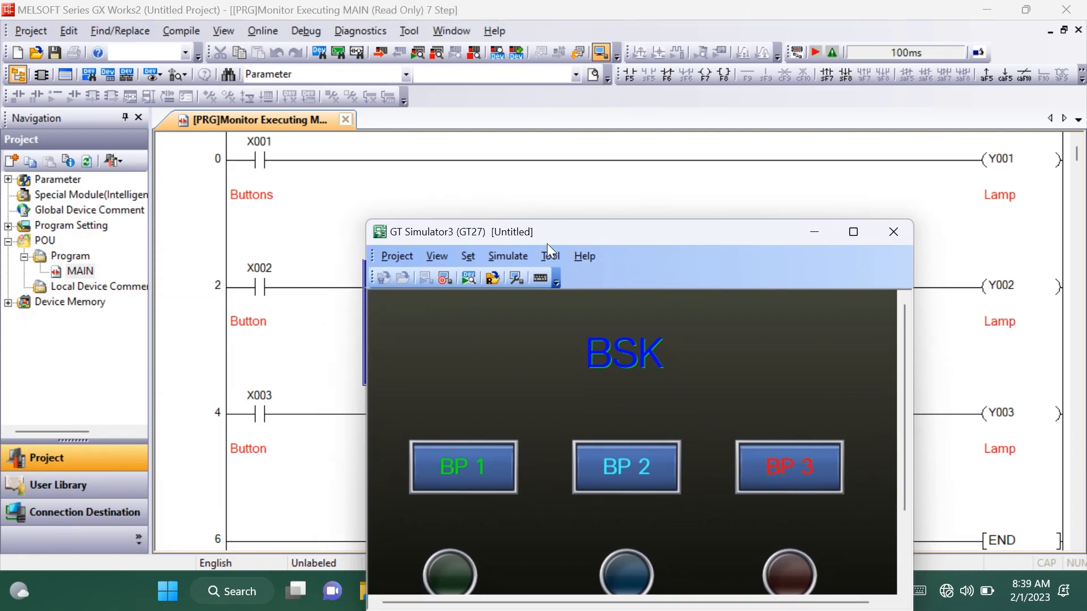
click(652, 466)
click(648, 468)
click(648, 468)
click(611, 461)
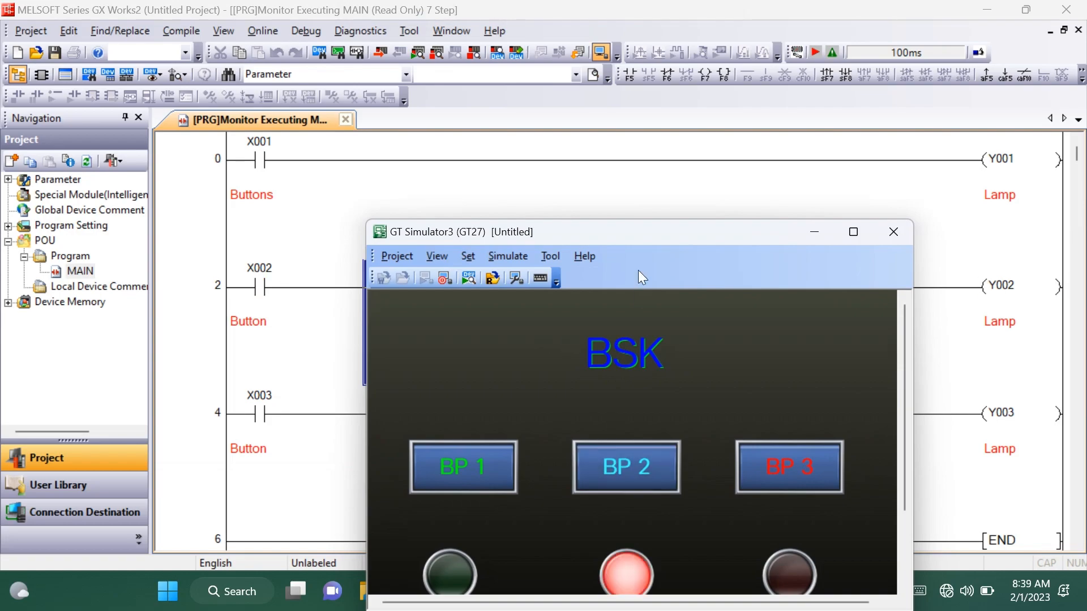
Move the simulator window up so all three lamps show and test the BP 3 switch several times
drag(640, 237, 619, 97)
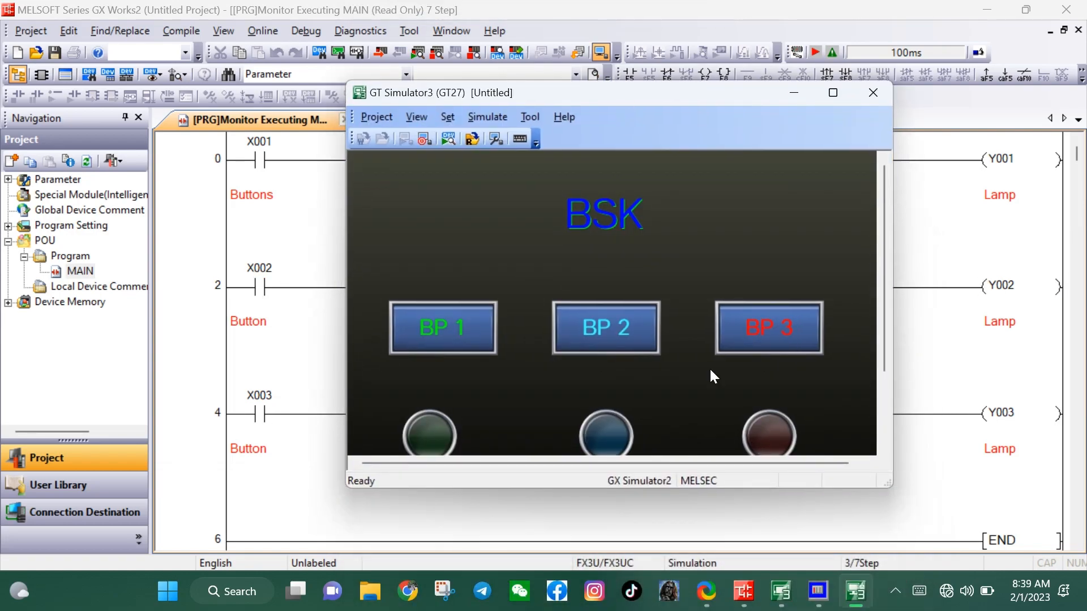
click(755, 332)
click(775, 328)
click(776, 328)
click(776, 328)
click(775, 326)
Reposition the simulator window, retest switches BP 1, BP 2 and BP 3, and maximize the simulator for a final check
drag(660, 124, 671, 211)
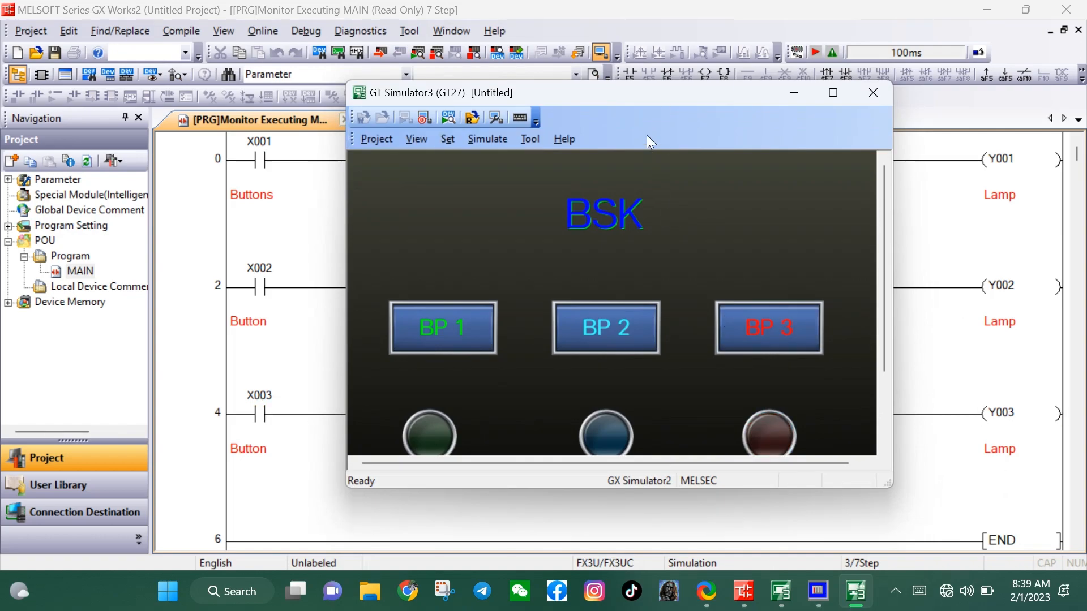
drag(648, 99, 661, 126)
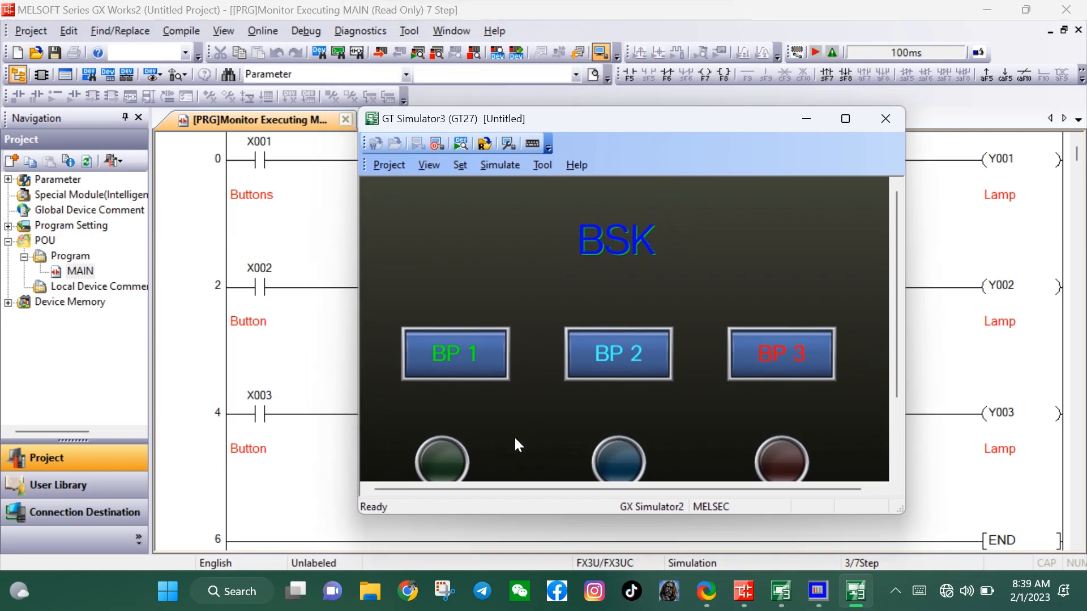
click(455, 363)
click(455, 364)
click(612, 347)
click(803, 352)
click(802, 352)
click(802, 352)
click(803, 352)
click(845, 119)
click(249, 244)
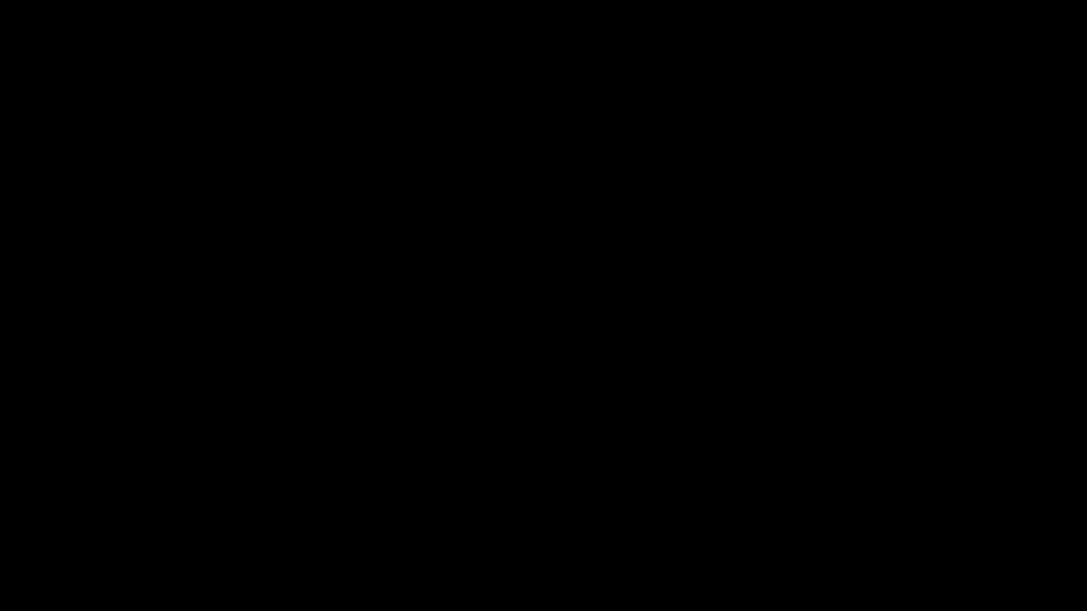